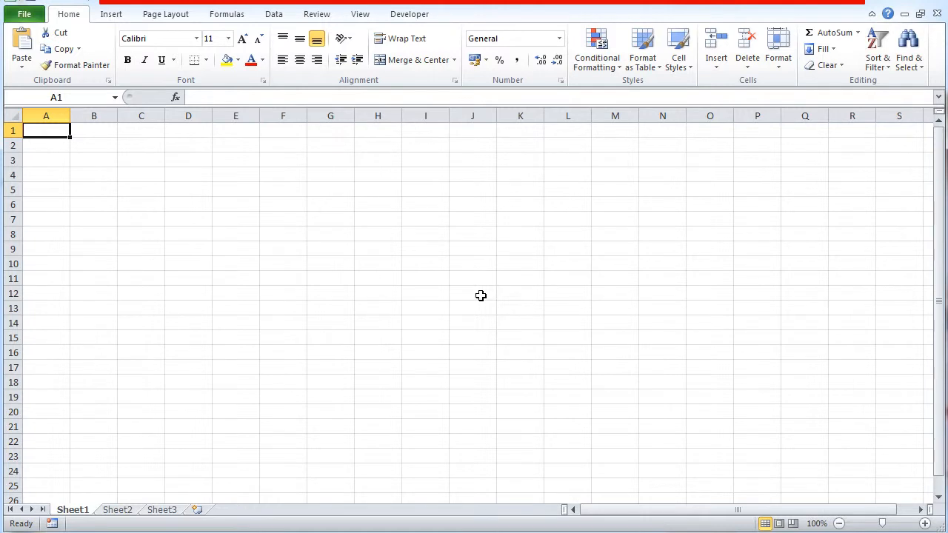
# - Move the empty cell J12 to F11
pyautogui.click(482, 297)
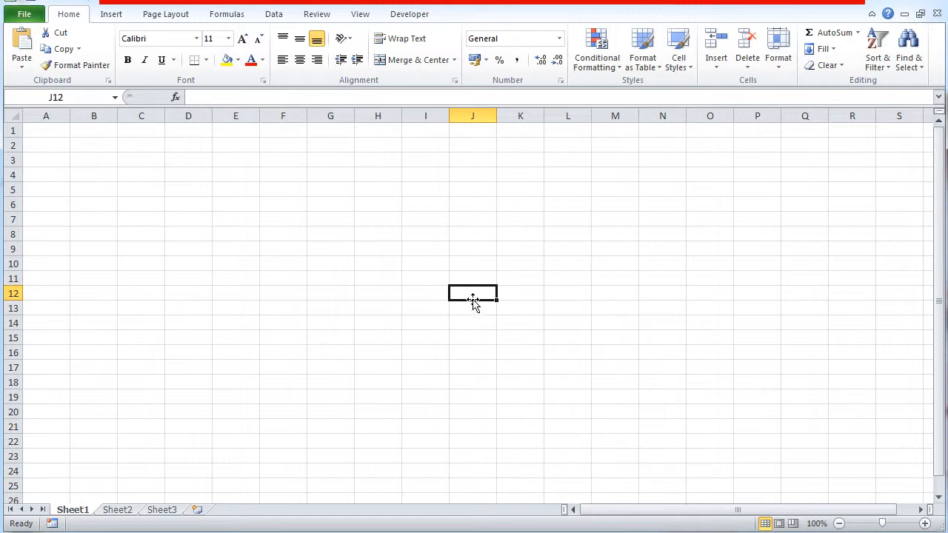
pyautogui.moveTo(473, 304); pyautogui.dragTo(261, 279)
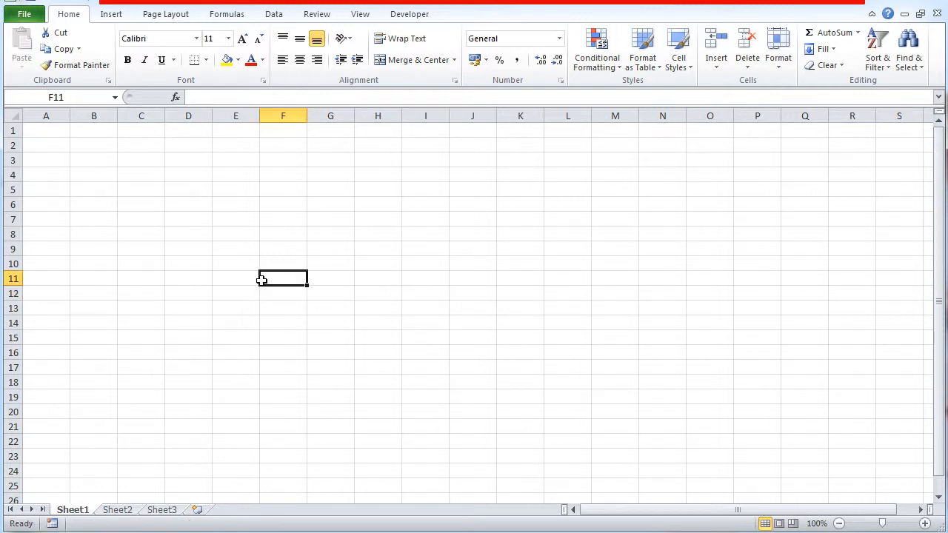
pyautogui.click(454, 291)
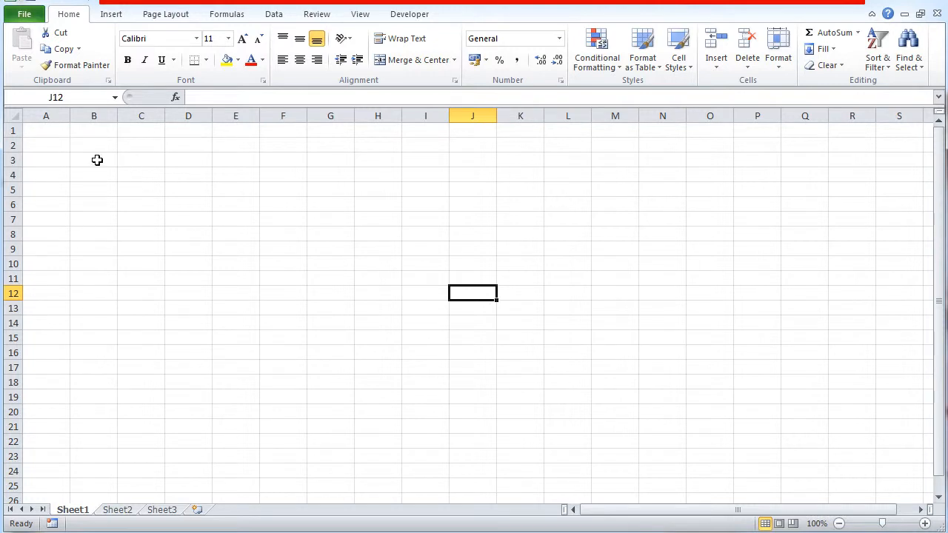
# - Move the empty range B3:E10 to G7:J14 and fill it down to row 20
pyautogui.moveTo(97, 159); pyautogui.dragTo(255, 264)
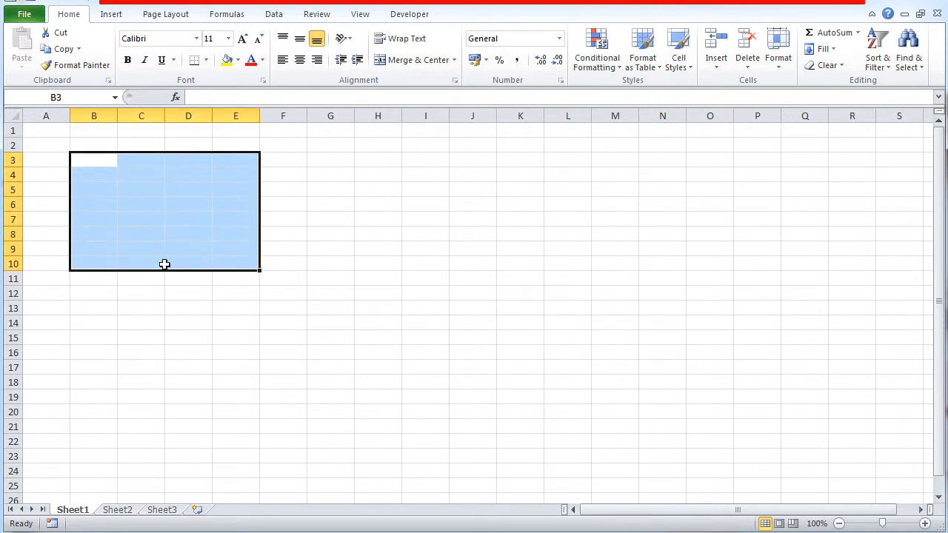
pyautogui.moveTo(163, 271); pyautogui.dragTo(403, 327)
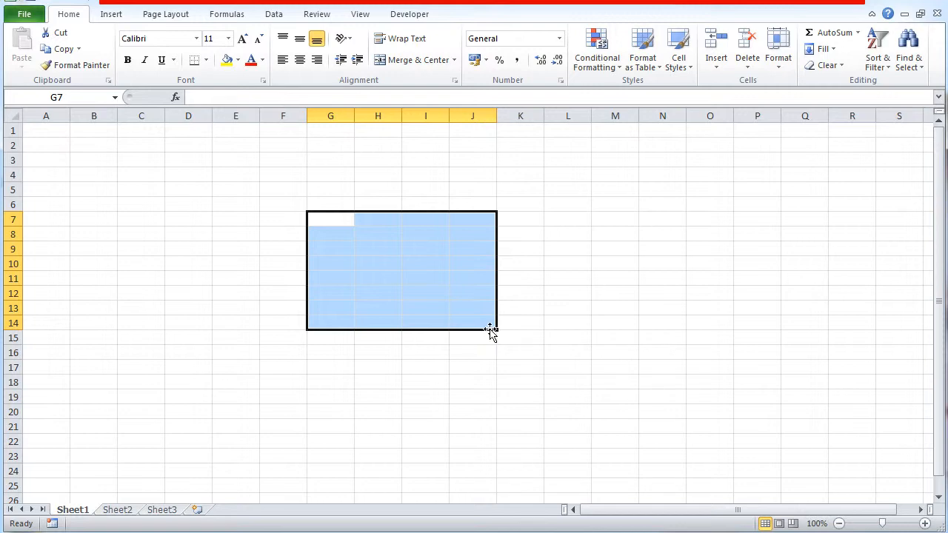
pyautogui.moveTo(495, 331); pyautogui.dragTo(497, 416)
pyautogui.click(535, 401)
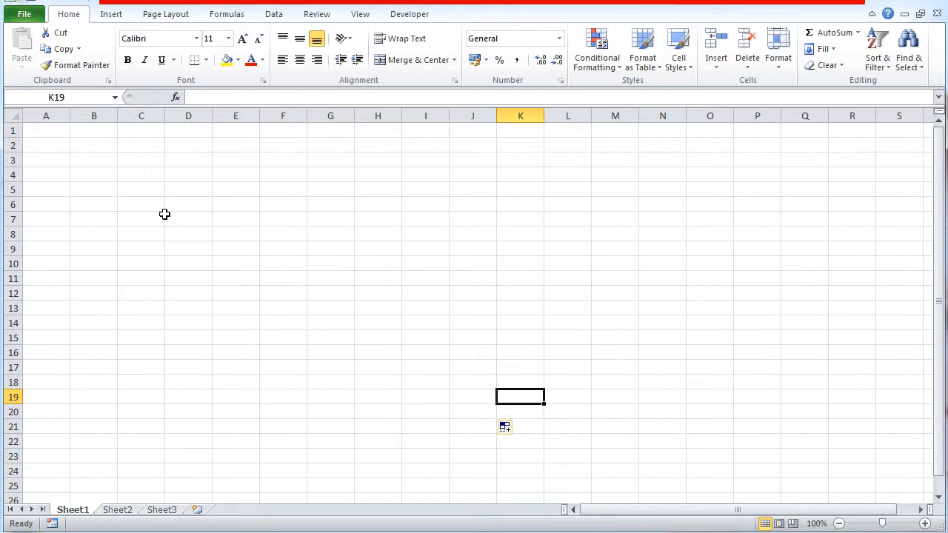
# - Enter the number 1 in cell C3
pyautogui.click(148, 161)
pyautogui.write('1')
pyautogui.click(264, 295)
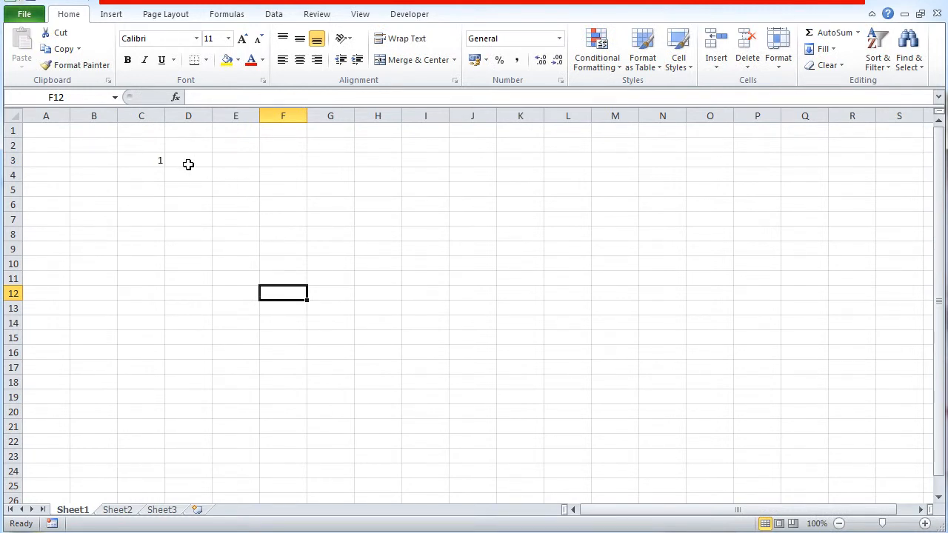
# - Fill the value of C3 down to C17 and the resulting column across to column L
pyautogui.click(137, 160)
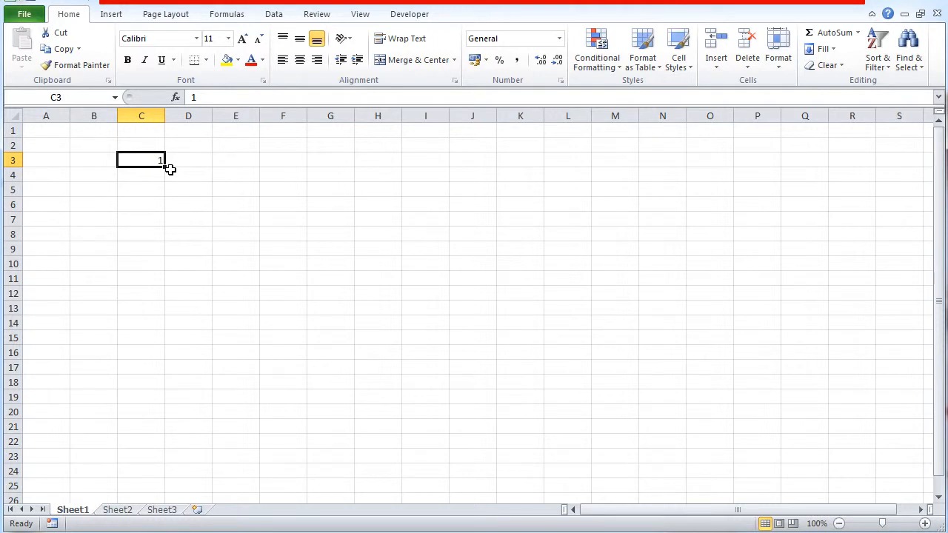
pyautogui.moveTo(163, 167); pyautogui.dragTo(168, 383)
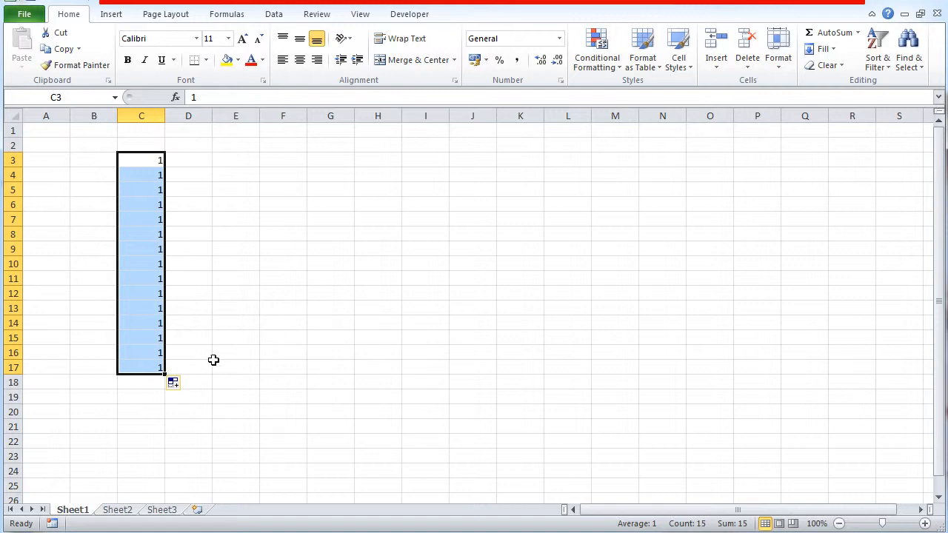
pyautogui.moveTo(165, 374); pyautogui.dragTo(580, 378)
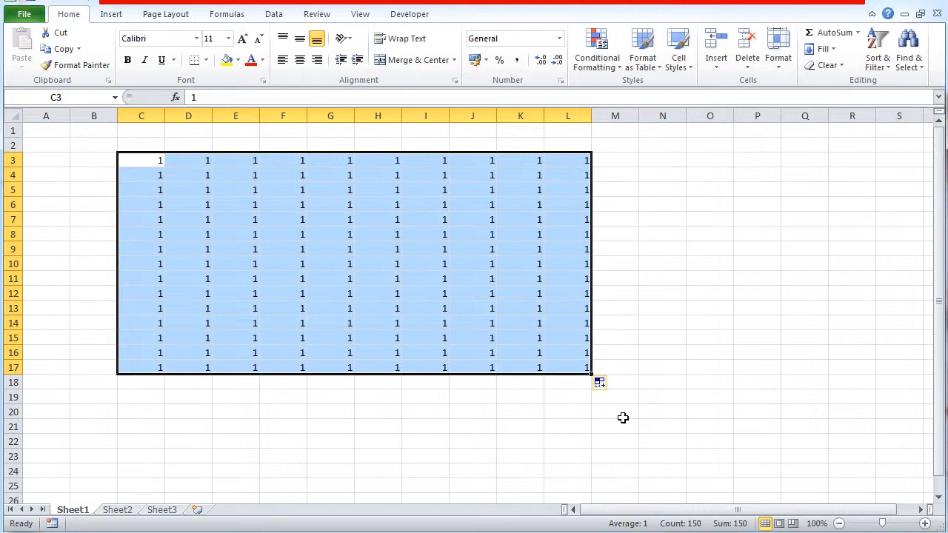
# - Undo the fill across the columns and the fill down column C
pyautogui.hotkey('ctrl', 'z')
pyautogui.hotkey('ctrl', 'z')
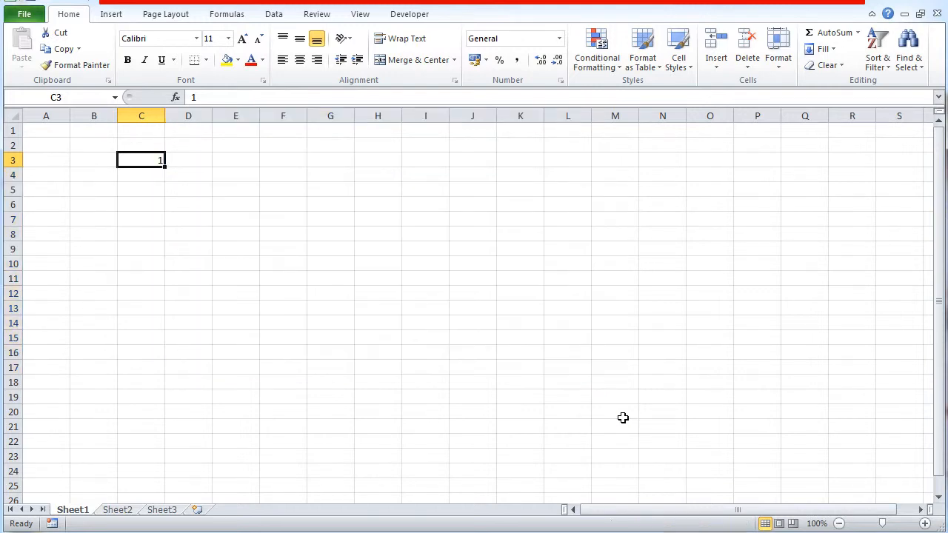
pyautogui.click(309, 312)
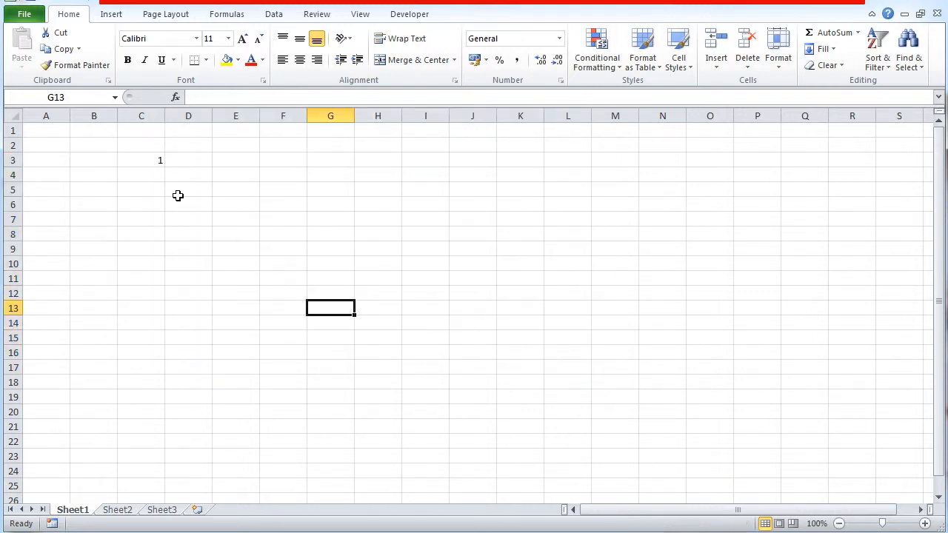
# - Enter 2 in cell C4 and extend the series in C3:C4 down to C16
pyautogui.click(145, 174)
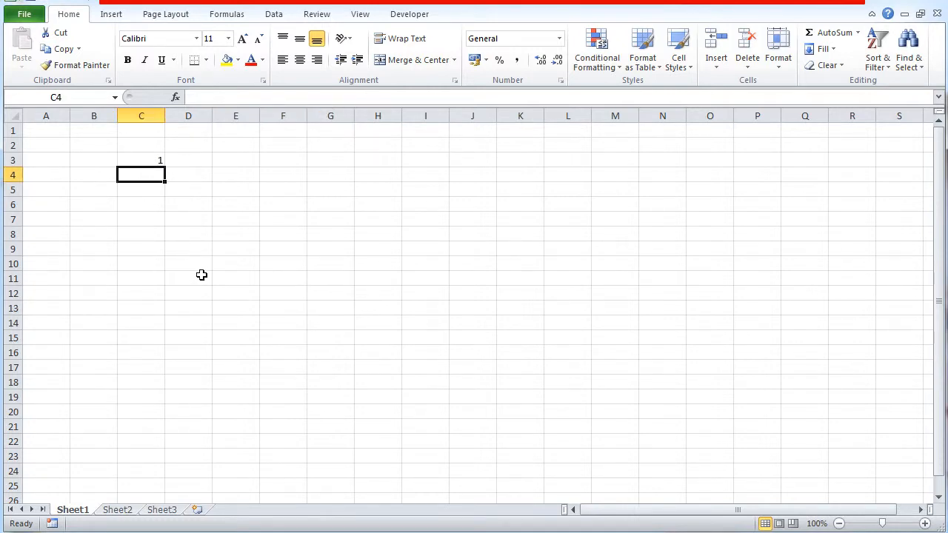
pyautogui.write('2')
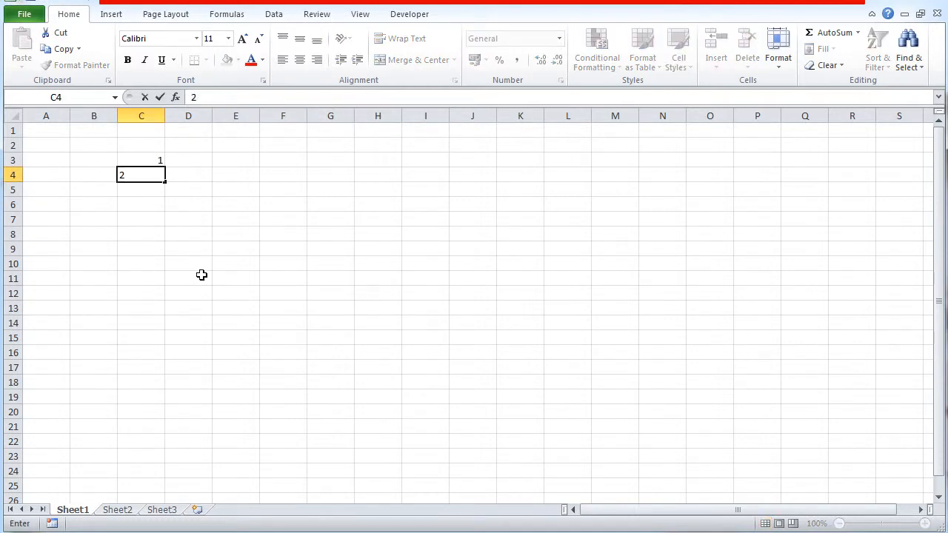
pyautogui.click(201, 274)
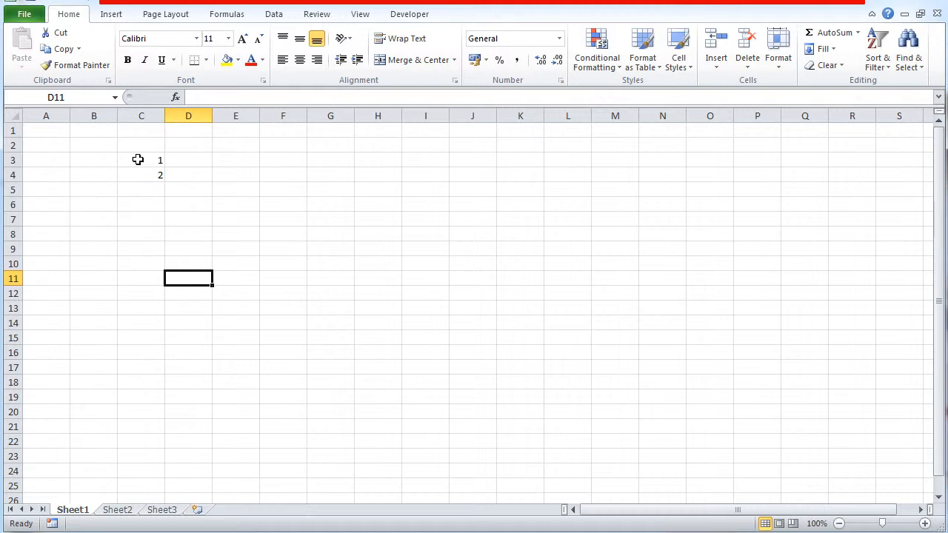
pyautogui.moveTo(136, 157); pyautogui.dragTo(140, 171)
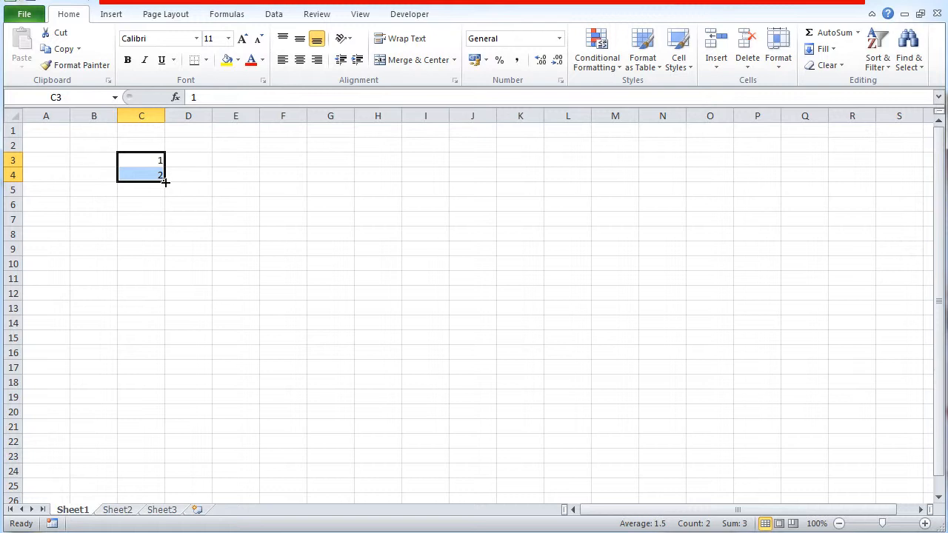
pyautogui.moveTo(165, 181); pyautogui.dragTo(163, 357)
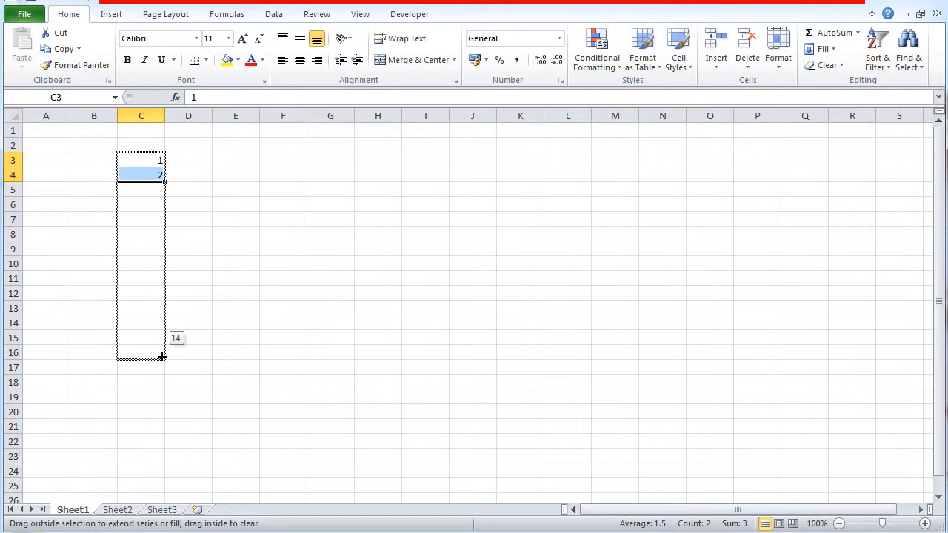
pyautogui.moveTo(162, 357); pyautogui.dragTo(163, 357)
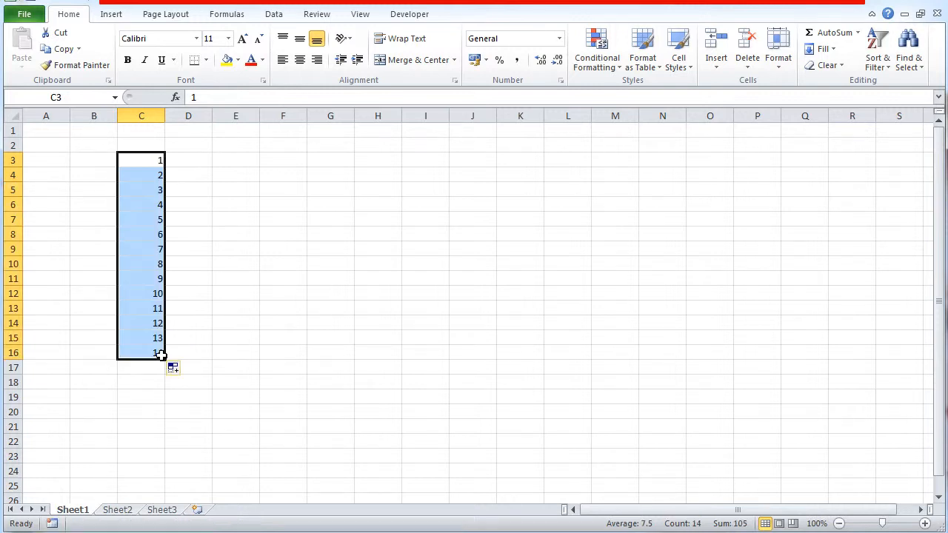
pyautogui.click(376, 268)
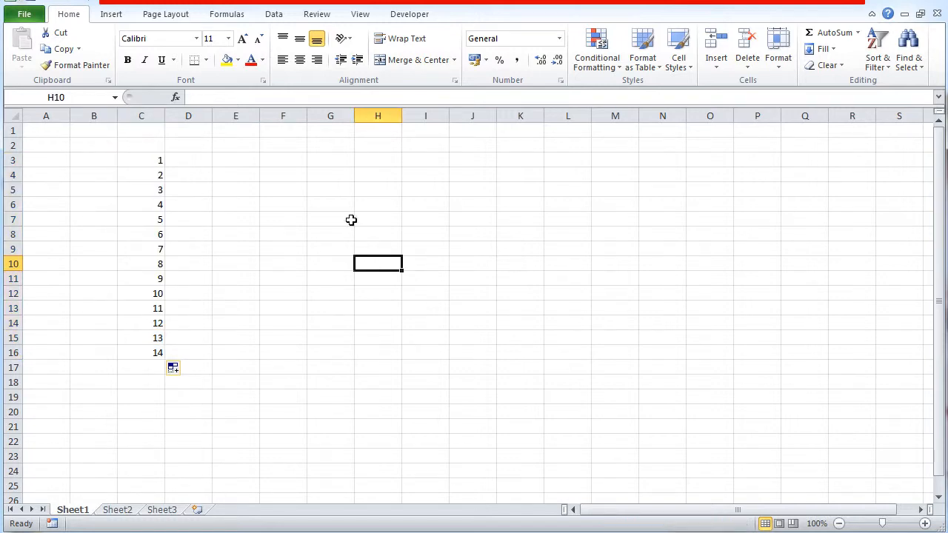
# - Enter 2 in cell D3 and extend the series in C3:D3 across to M3
pyautogui.click(188, 160)
pyautogui.write('2')
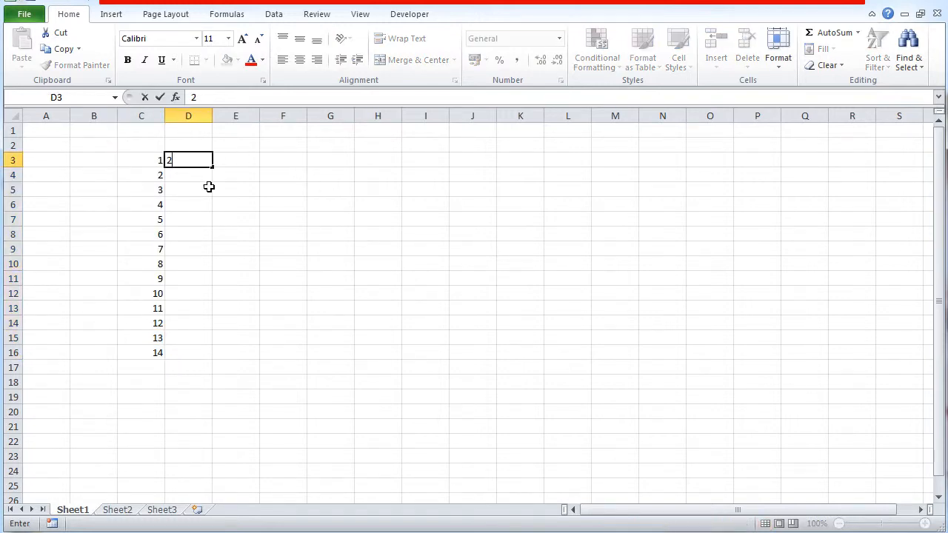
pyautogui.click(214, 247)
pyautogui.moveTo(147, 159); pyautogui.dragTo(635, 172)
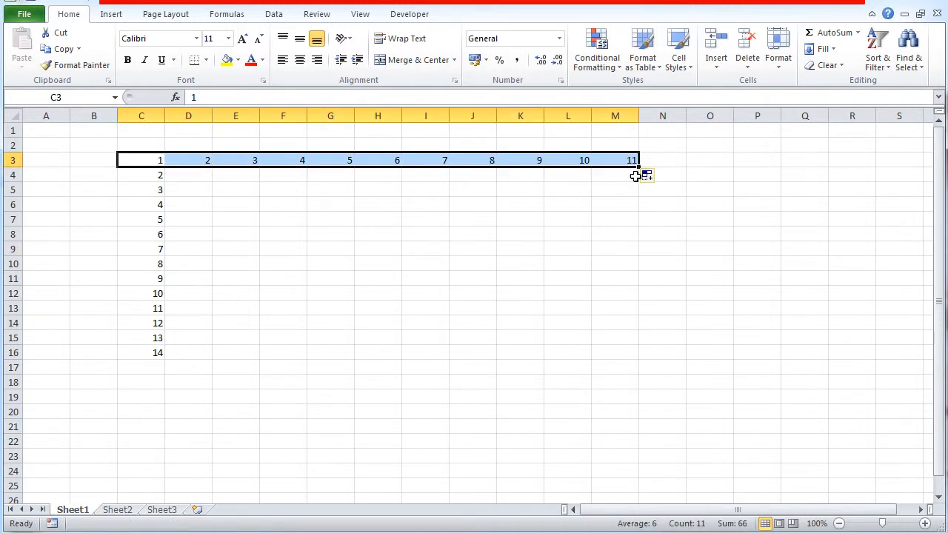
pyautogui.click(548, 337)
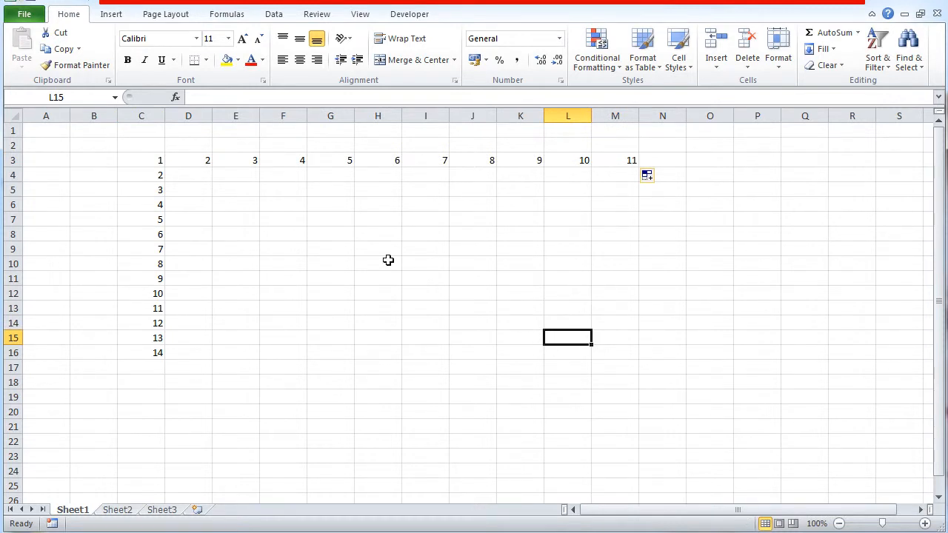
# - Undo the row and column series fills and the entries in D3 and C4
pyautogui.hotkey('ctrl', 'z')
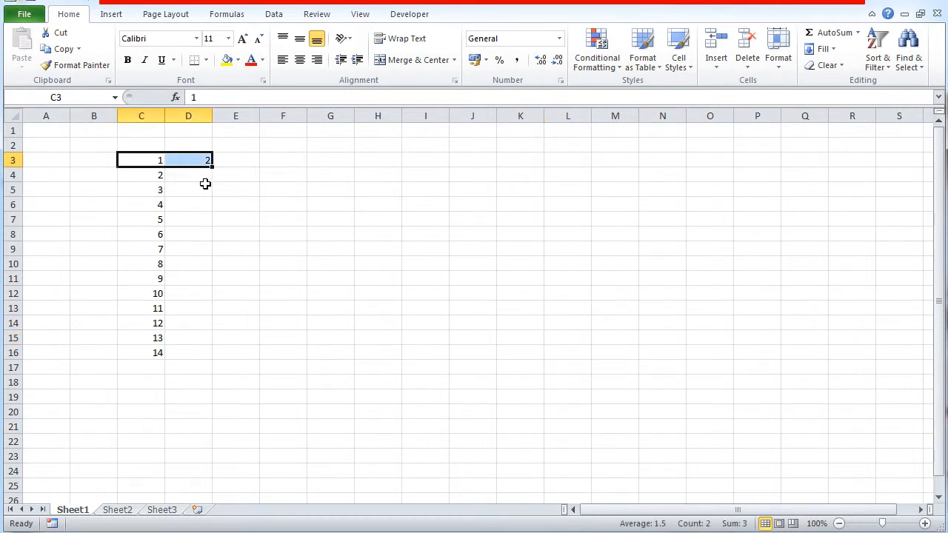
pyautogui.hotkey('ctrl', 'z')
pyautogui.hotkey('ctrl', 'z')
pyautogui.click(206, 184)
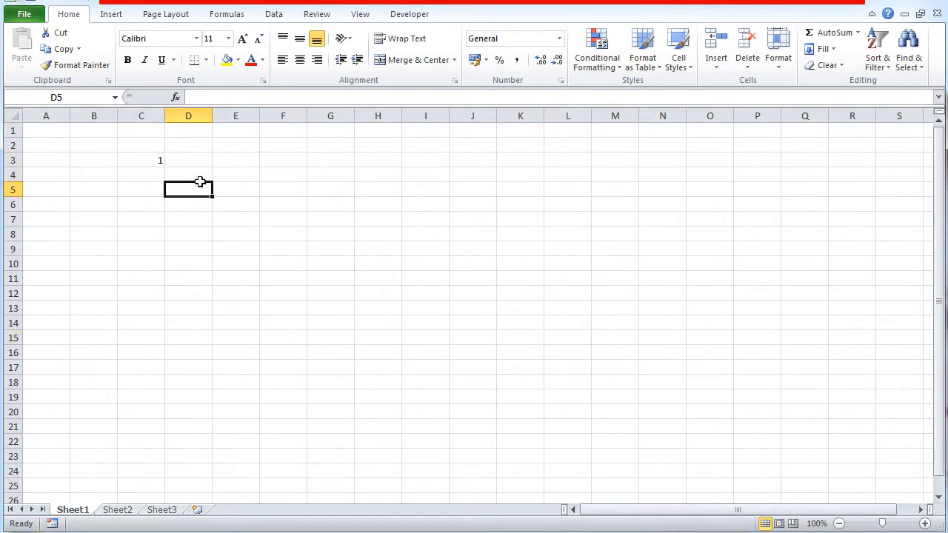
# - Clear the number from cell C3
pyautogui.click(155, 161)
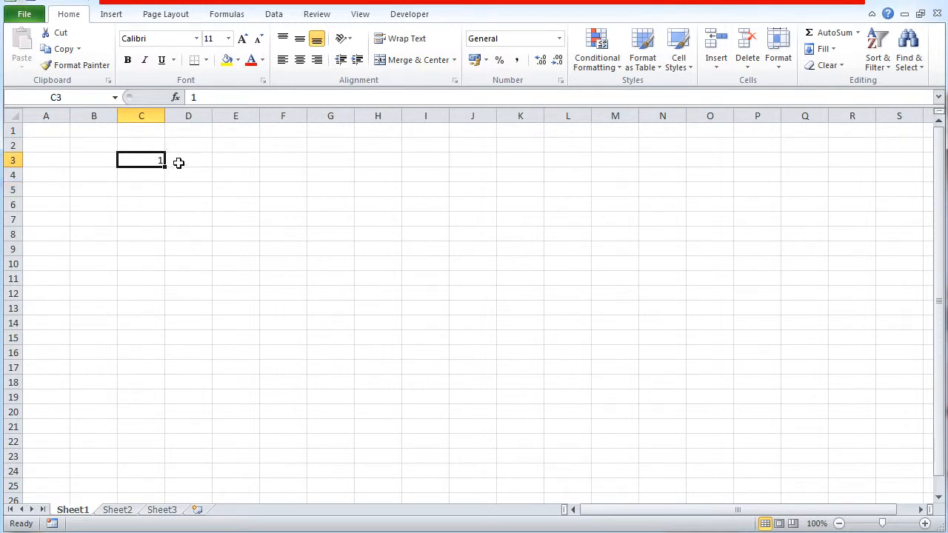
pyautogui.click(180, 161)
pyautogui.click(137, 157)
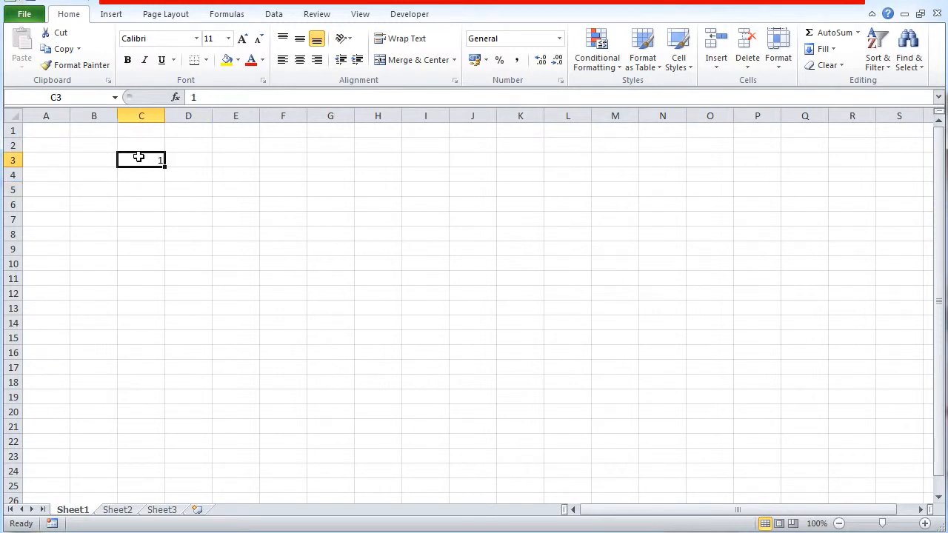
pyautogui.press('BackSpace')
pyautogui.click(185, 179)
# - Enter 1 and 2 in cells C3 and D3, and 2 and 4 in cells C4 and D4
pyautogui.click(154, 161)
pyautogui.write('1')
pyautogui.click(183, 161)
pyautogui.write('2')
pyautogui.click(153, 172)
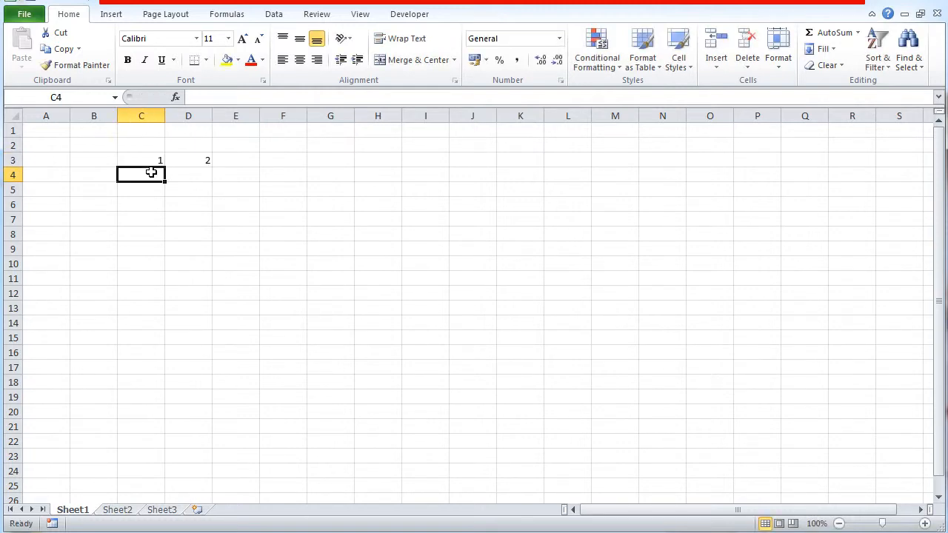
pyautogui.write('2')
pyautogui.click(184, 176)
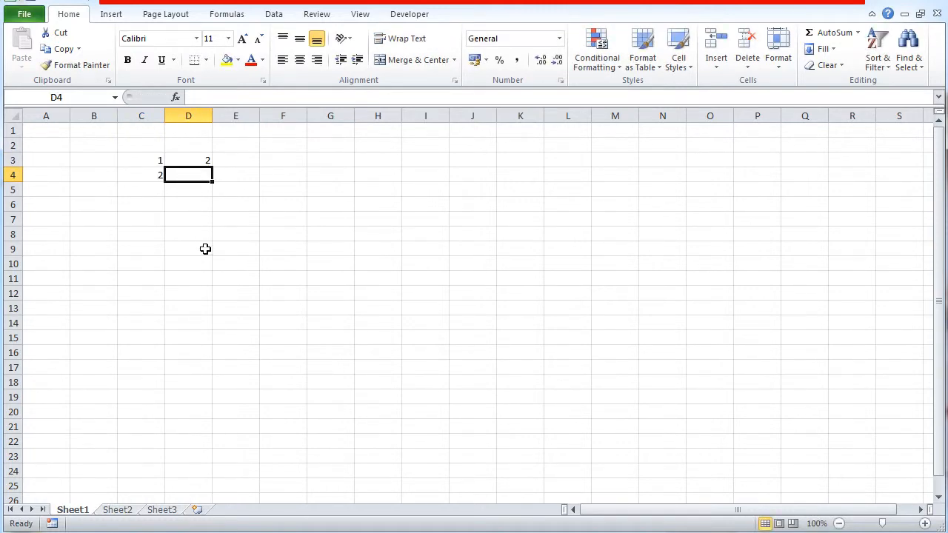
pyautogui.write('4')
pyautogui.click(211, 270)
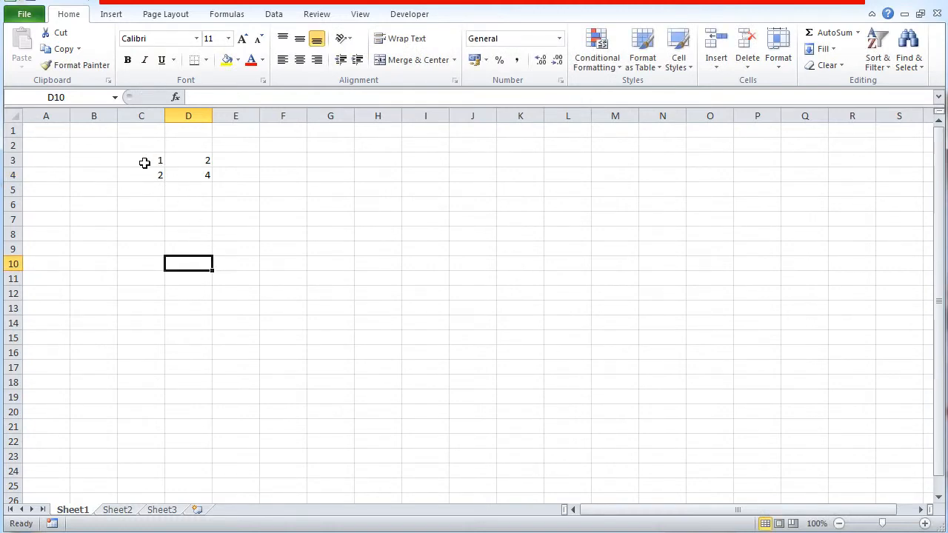
# - Extend the series in C3:D4 across to column N and the two resulting rows down to row 17
pyautogui.moveTo(143, 161); pyautogui.dragTo(201, 175)
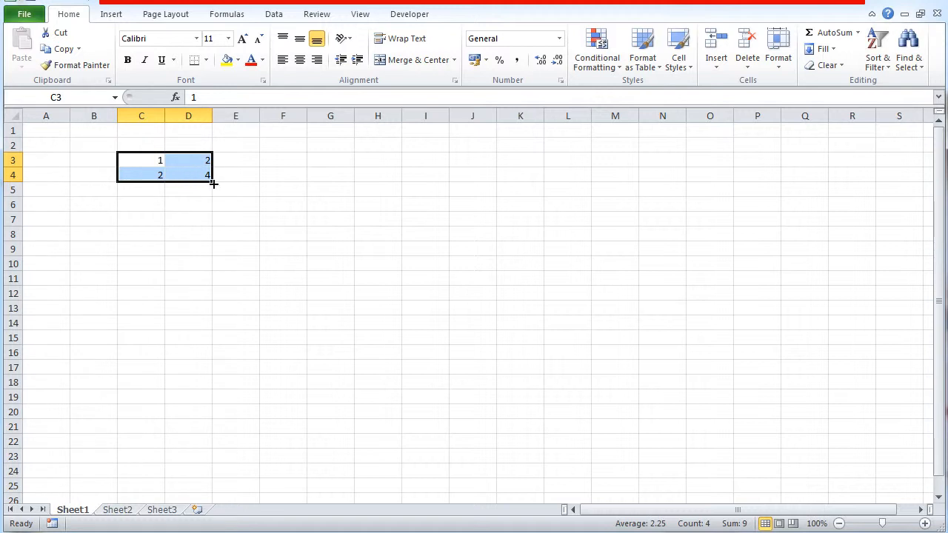
pyautogui.moveTo(213, 184); pyautogui.dragTo(213, 184)
pyautogui.moveTo(217, 184); pyautogui.dragTo(678, 193)
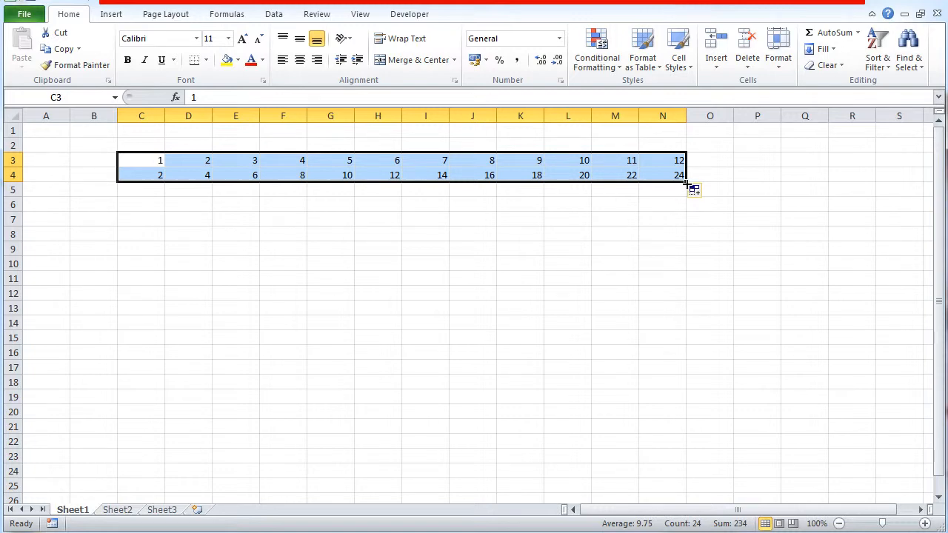
pyautogui.moveTo(686, 183); pyautogui.dragTo(687, 374)
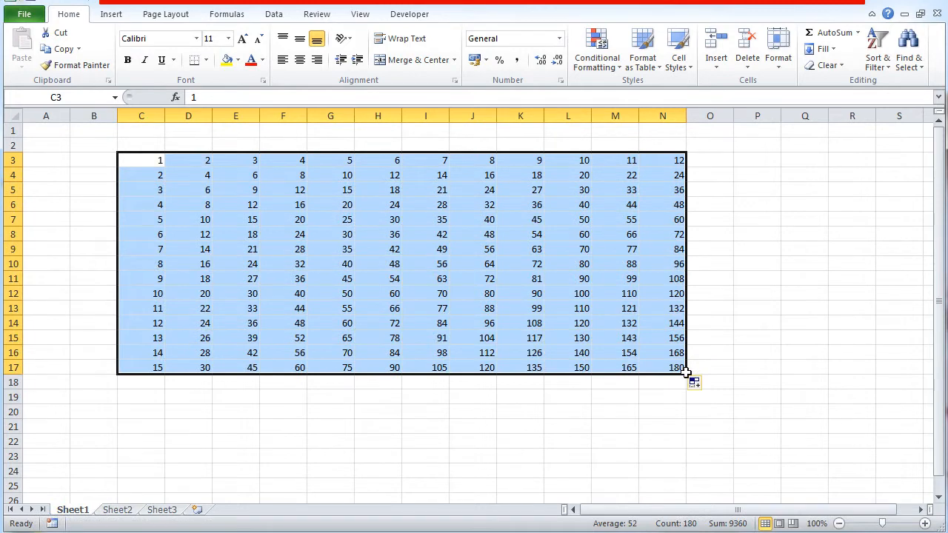
pyautogui.click(770, 347)
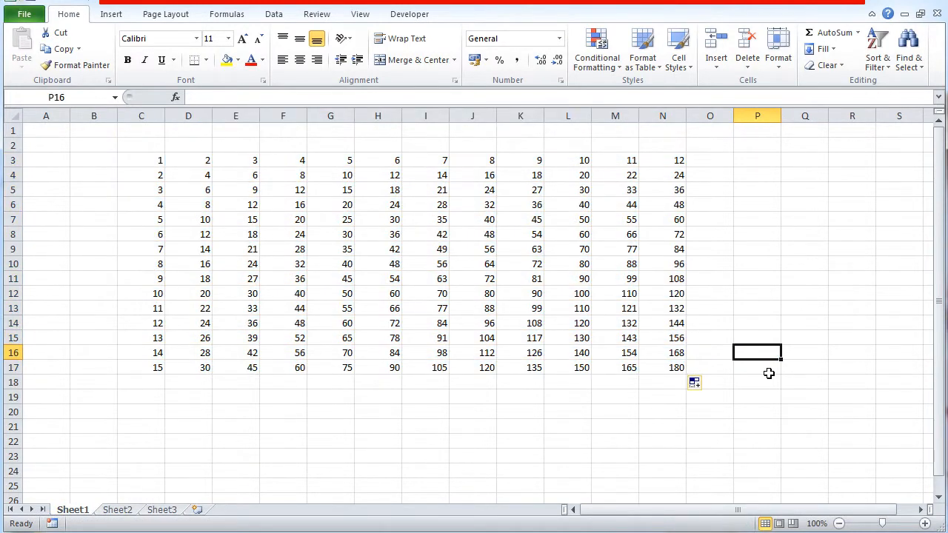
# - Undo the multiplication table fills and the entries in D3, C4 and D4
pyautogui.hotkey('ctrl', 'z')
pyautogui.hotkey('ctrl', 'z')
pyautogui.hotkey('ctrl', 'z')
pyautogui.hotkey('ctrl', 'z')
pyautogui.hotkey('ctrl', 'z')
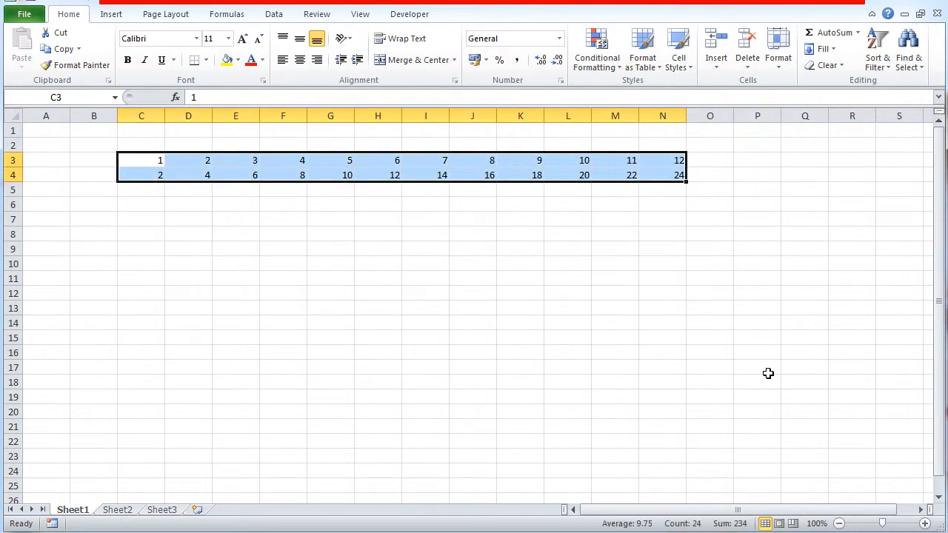
pyautogui.click(452, 320)
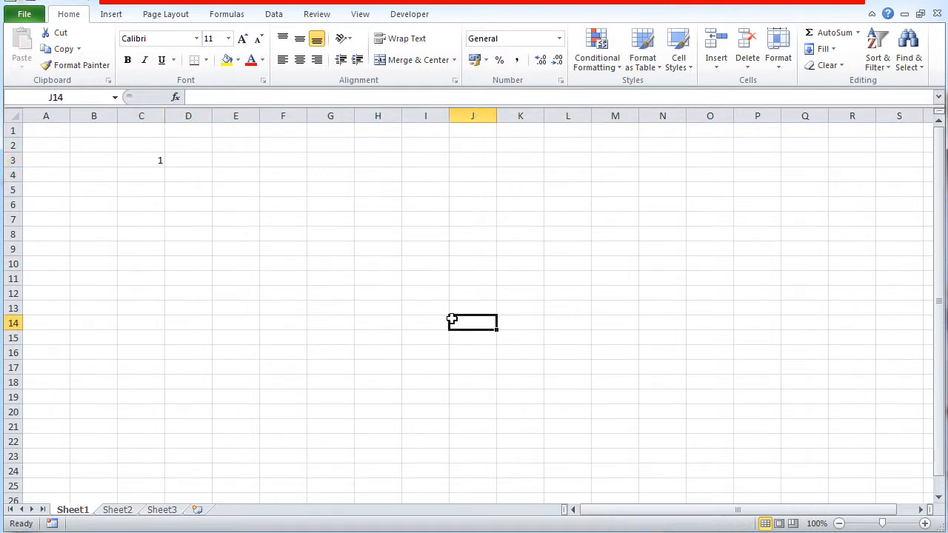
# - Delete the remaining 1 from cell C3
pyautogui.click(141, 159)
pyautogui.press('BackSpace')
pyautogui.click(186, 191)
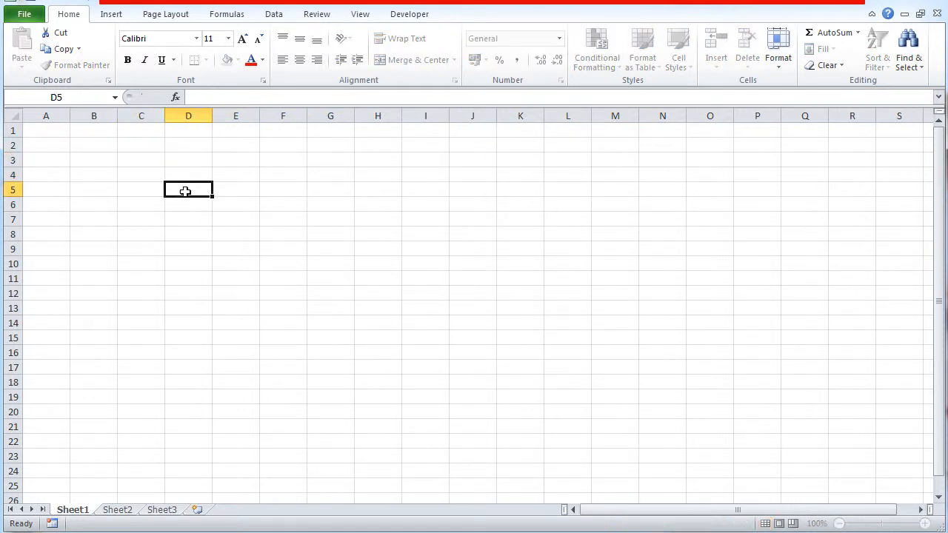
# - Enter Monday and Tuesday in cells C3 and D3 and extend the weekday series across to I3
pyautogui.click(143, 157)
pyautogui.write('monday')
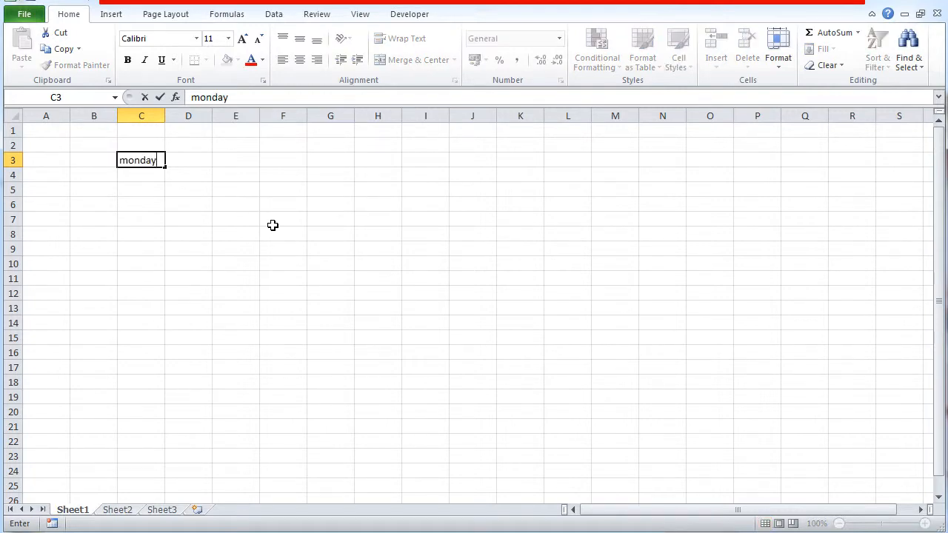
pyautogui.press('Tab')
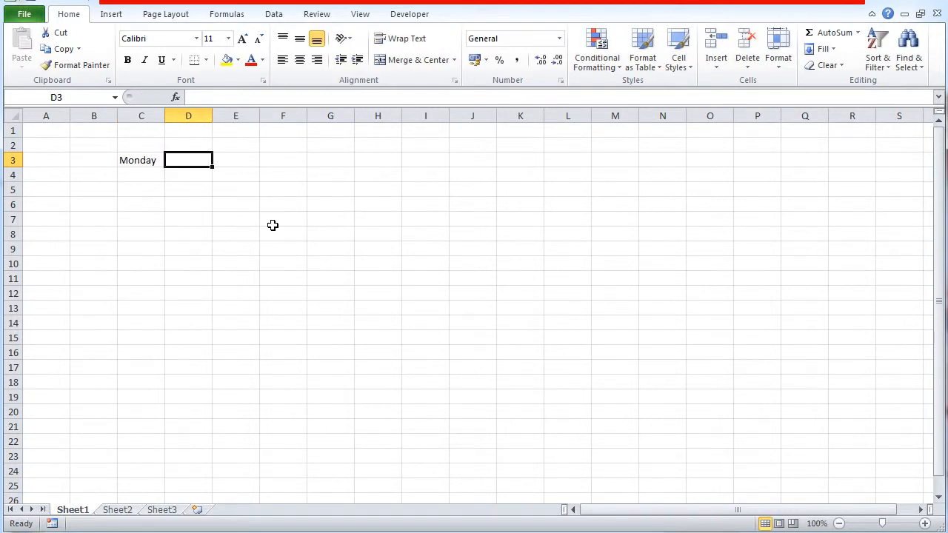
pyautogui.write('Tuesday')
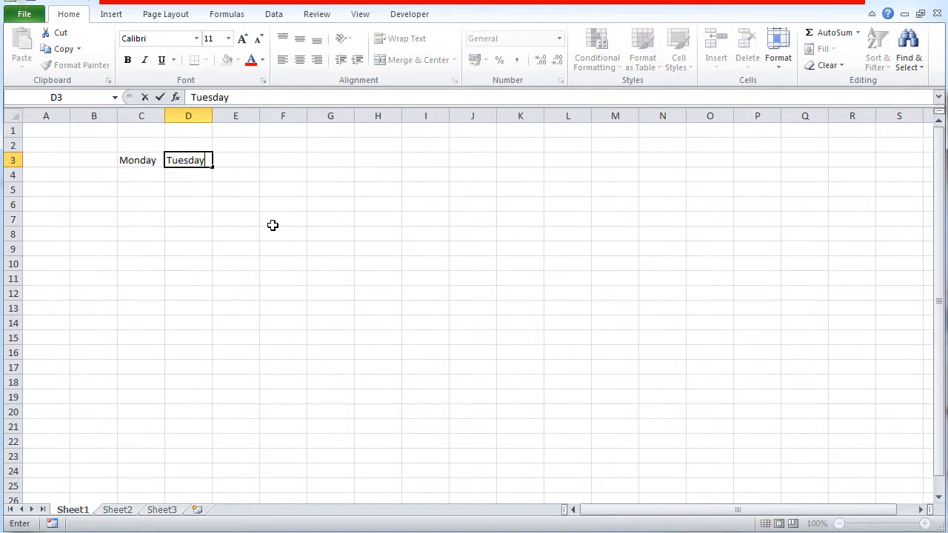
pyautogui.click(273, 225)
pyautogui.moveTo(148, 159); pyautogui.dragTo(452, 167)
pyautogui.click(429, 293)
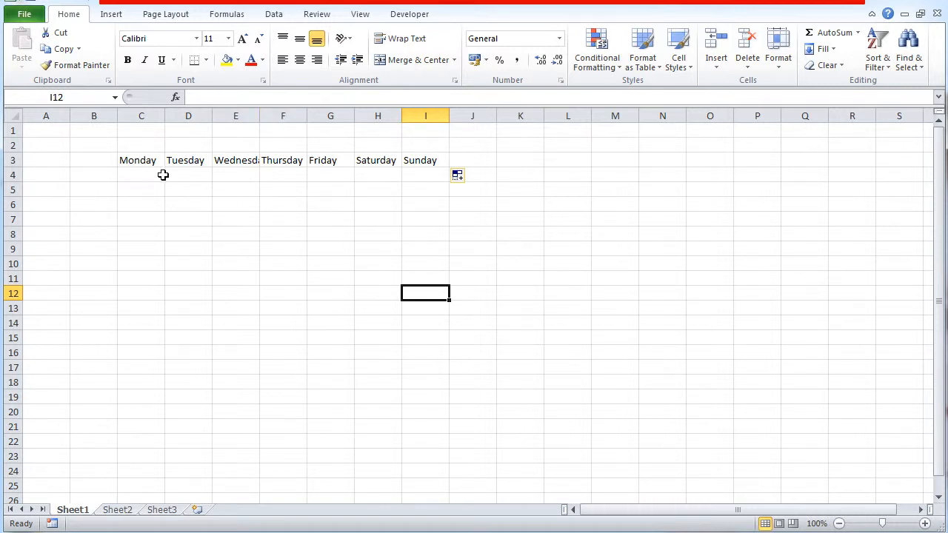
# - Enter Mon and Tue in cells C5 and D5 and extend the abbreviated weekday series across to I5
pyautogui.click(145, 191)
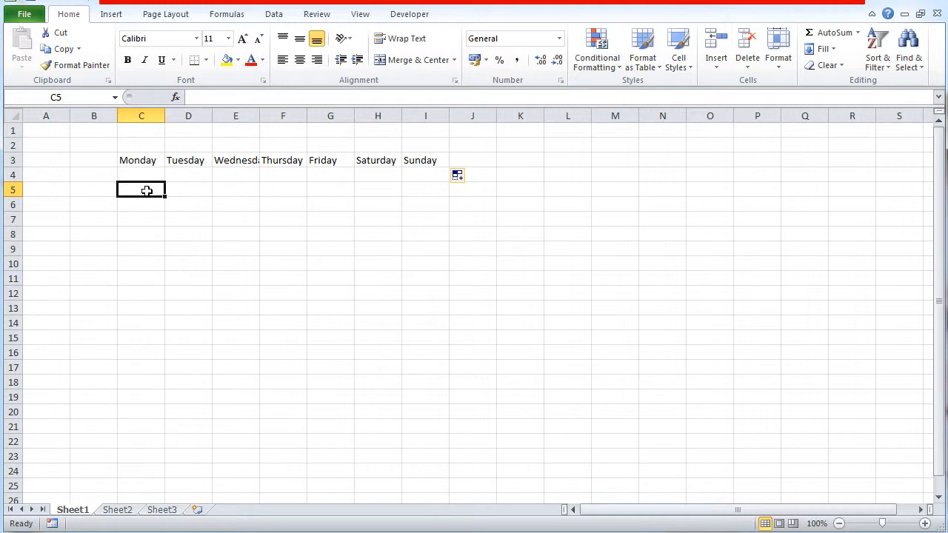
pyautogui.write('Mon')
pyautogui.press('Tab')
pyautogui.write('T')
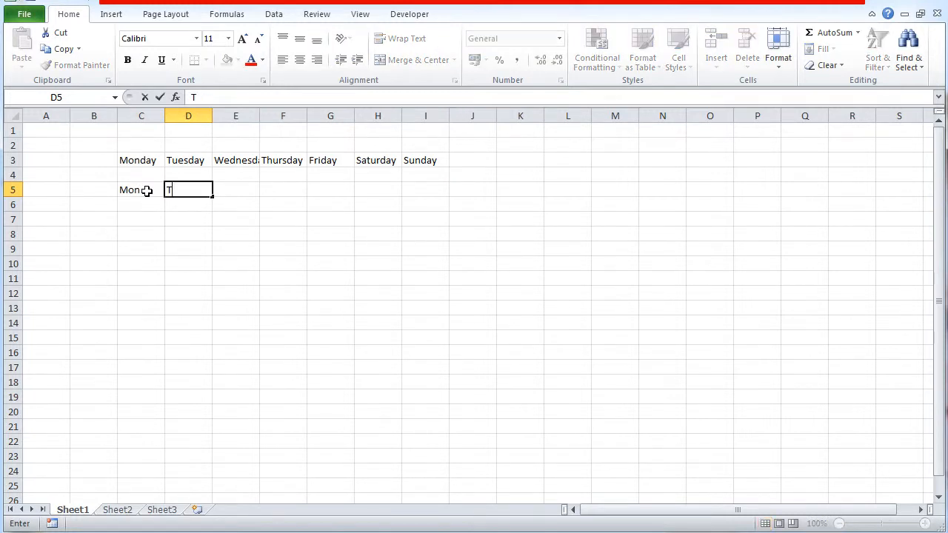
pyautogui.write('ue')
pyautogui.press('Return')
pyautogui.moveTo(129, 190); pyautogui.dragTo(435, 198)
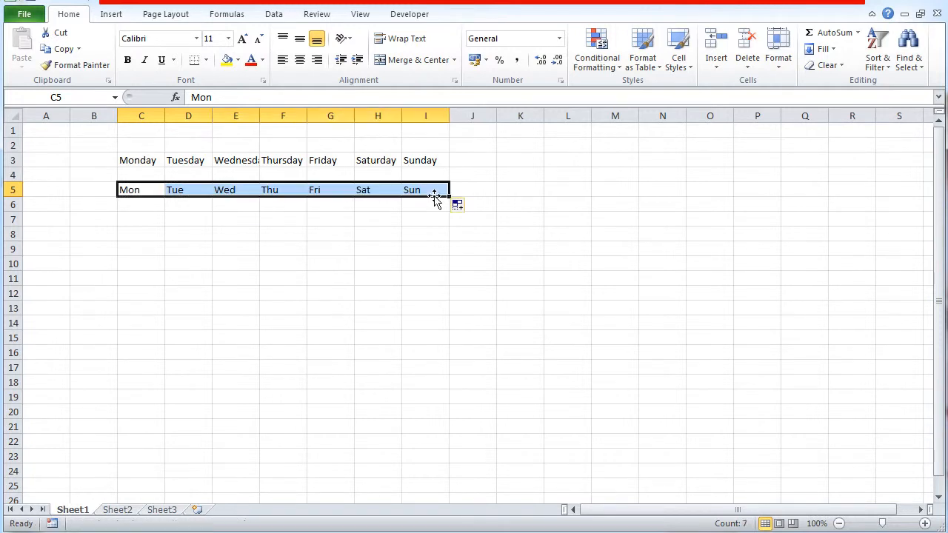
pyautogui.click(421, 265)
# - Enter Jan and Feb in cells C7 and D7 and extend the month series across to N7
pyautogui.click(149, 220)
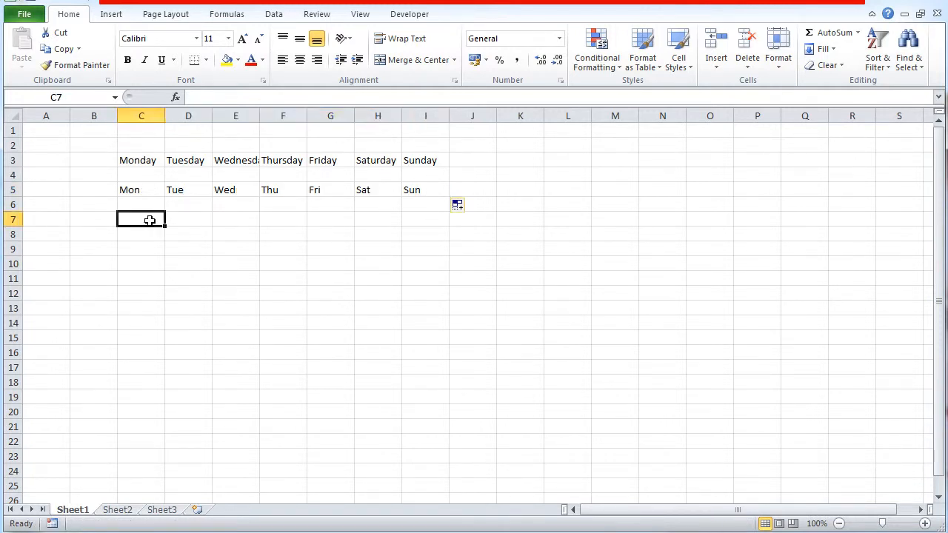
pyautogui.write('Jan')
pyautogui.press('Tab')
pyautogui.write('Feb')
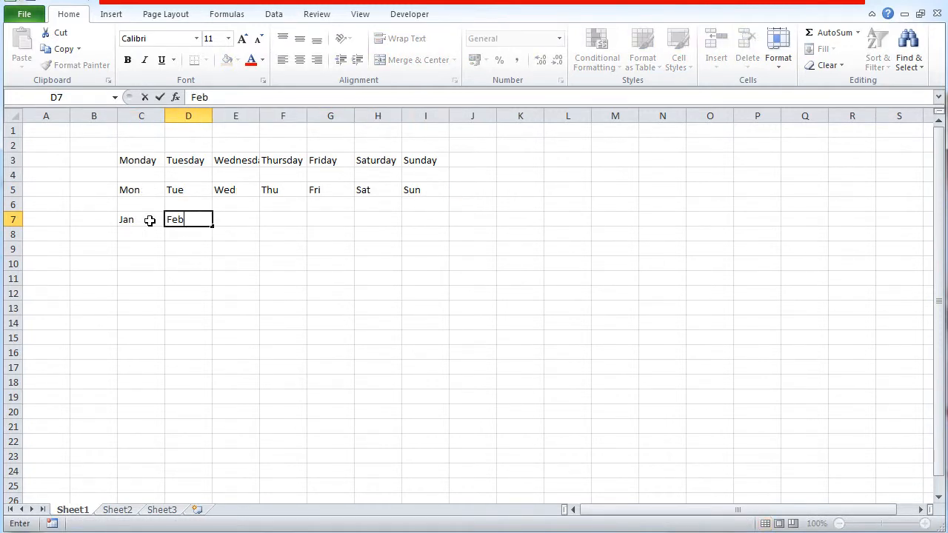
pyautogui.press('Return')
pyautogui.moveTo(148, 220); pyautogui.dragTo(682, 217)
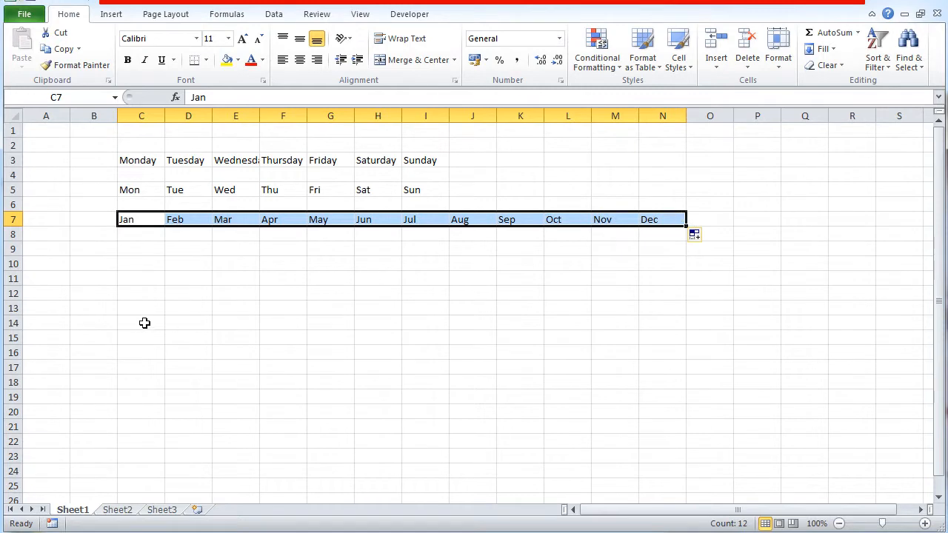
# - Enter Feb in cell C8 and extend the month series from C7:C8 down to C21
pyautogui.click(143, 237)
pyautogui.write('Feb')
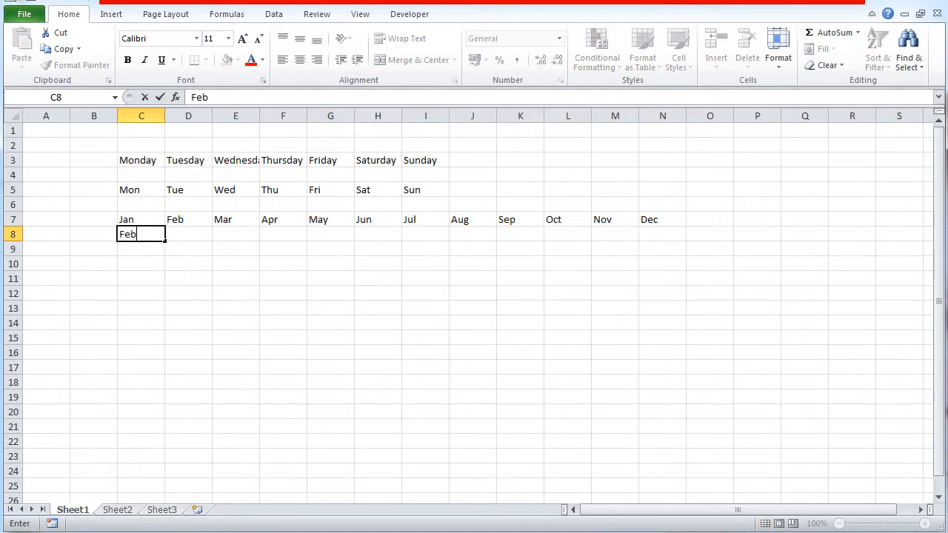
pyautogui.click(145, 276)
pyautogui.moveTo(143, 215); pyautogui.dragTo(162, 440)
pyautogui.click(373, 353)
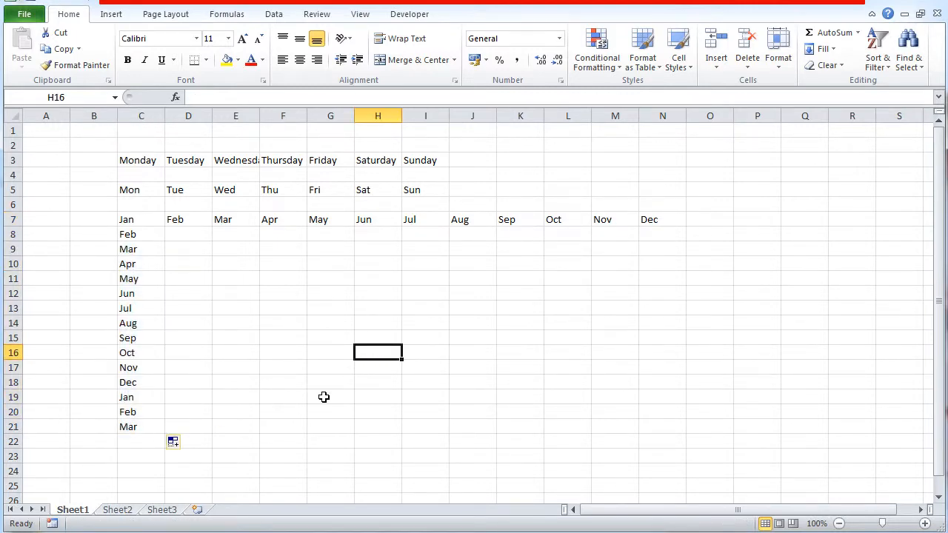
# - Enter the times 15:30 and 15:35 in cells F11 and F12 and extend the series down to F24
pyautogui.click(290, 282)
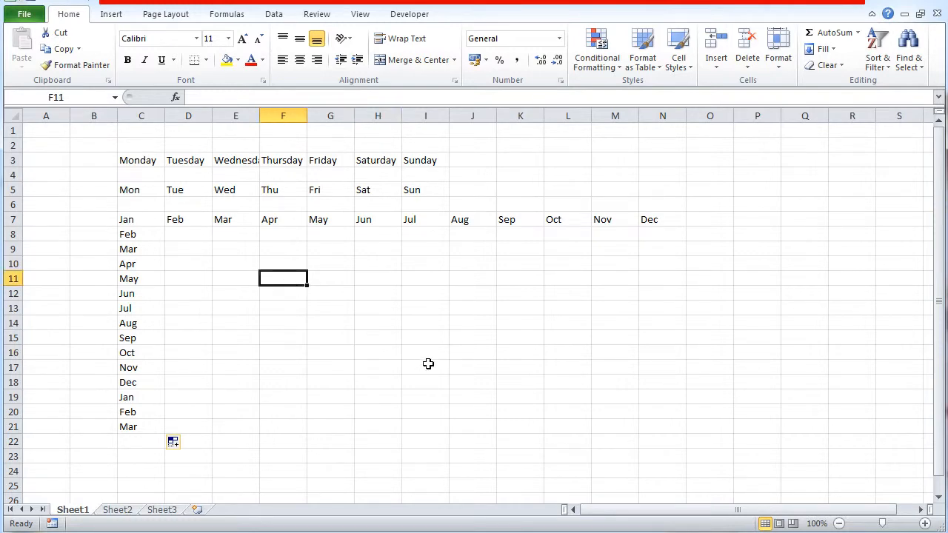
pyautogui.write('15')
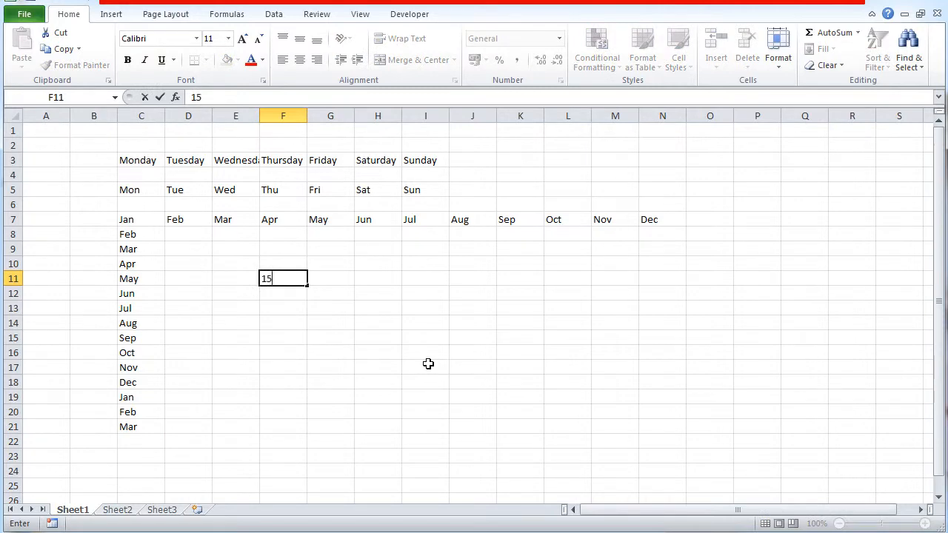
pyautogui.write(':30')
pyautogui.press('Return')
pyautogui.write('1')
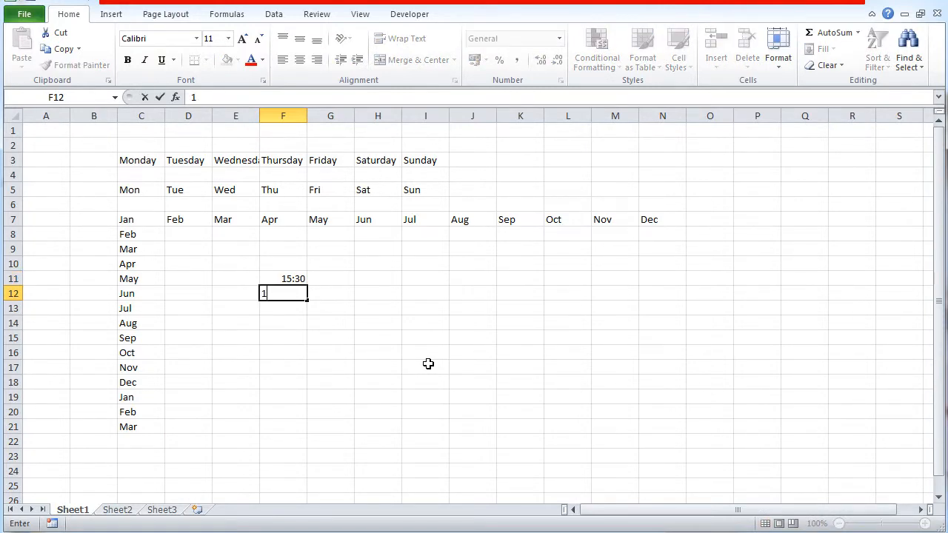
pyautogui.write('5:35')
pyautogui.click(428, 364)
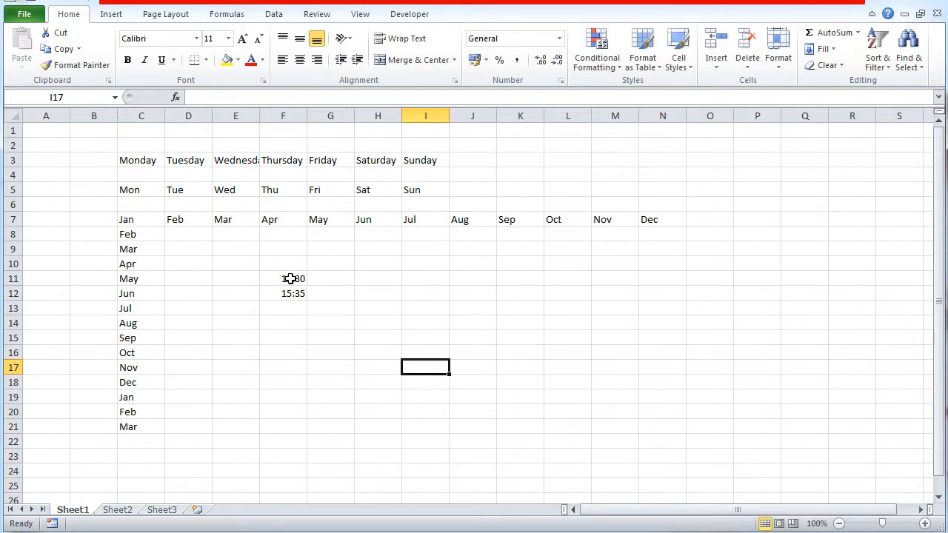
pyautogui.moveTo(291, 279); pyautogui.dragTo(317, 478)
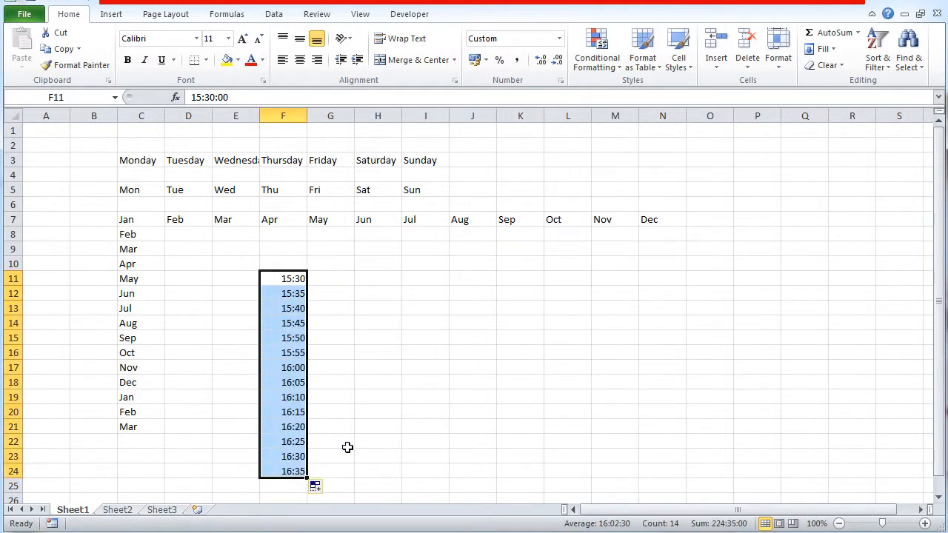
pyautogui.click(434, 358)
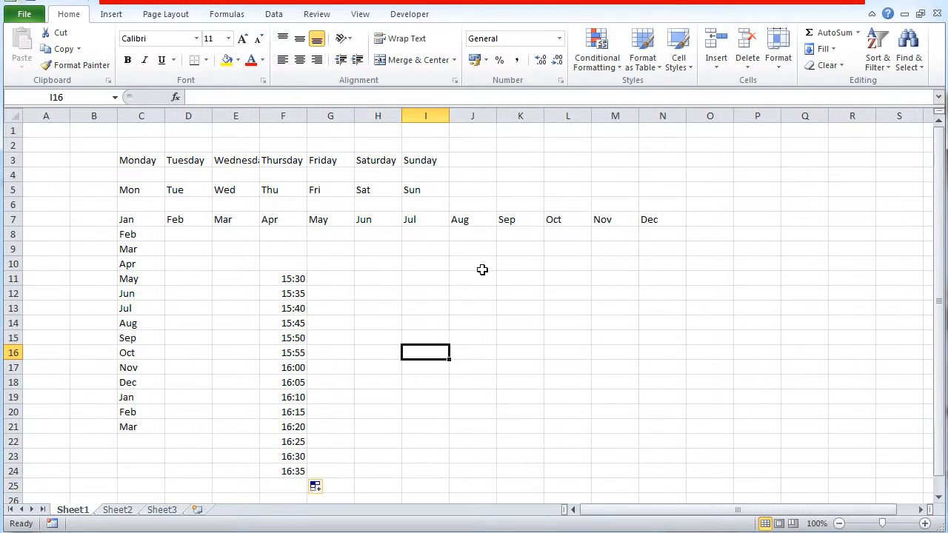
# - Enter 2 in cell J12 and 3 in cell K12
pyautogui.click(485, 294)
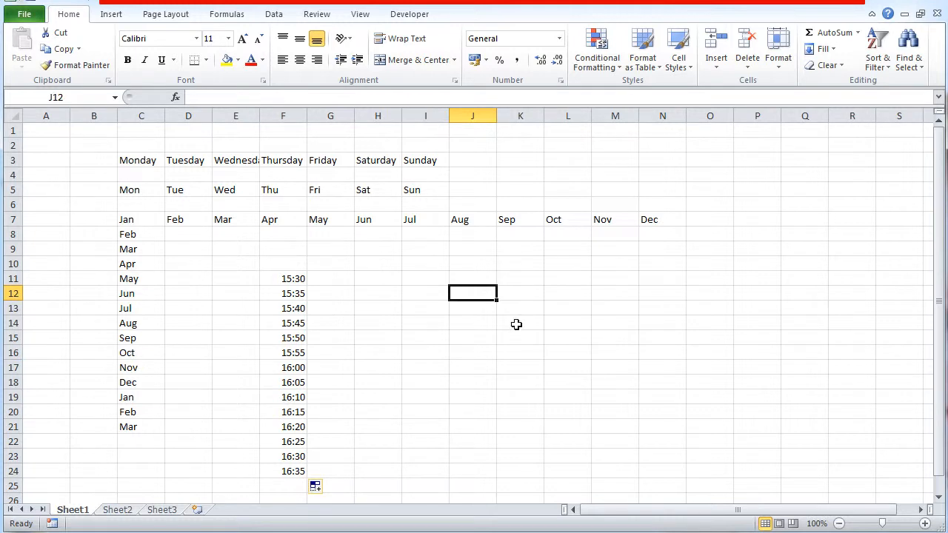
pyautogui.write('2')
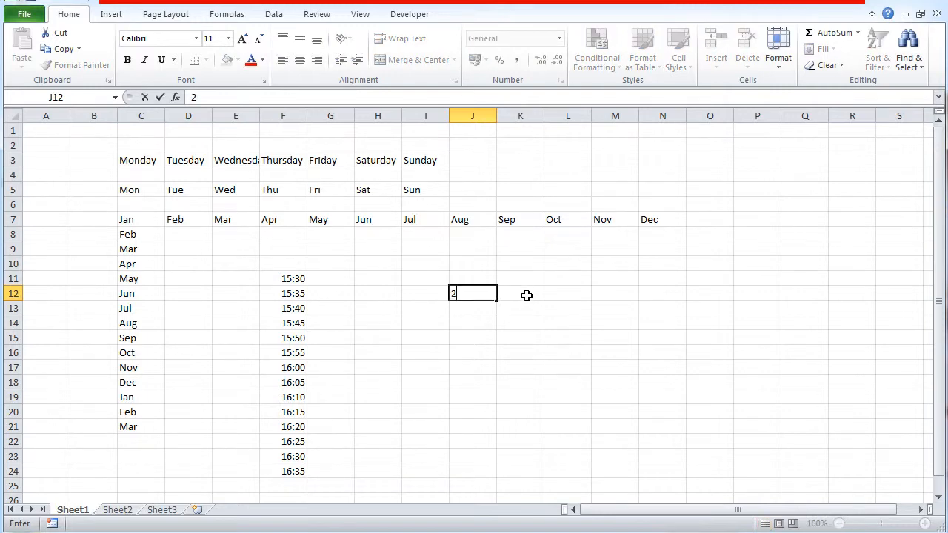
pyautogui.click(524, 296)
pyautogui.write('3')
pyautogui.click(546, 320)
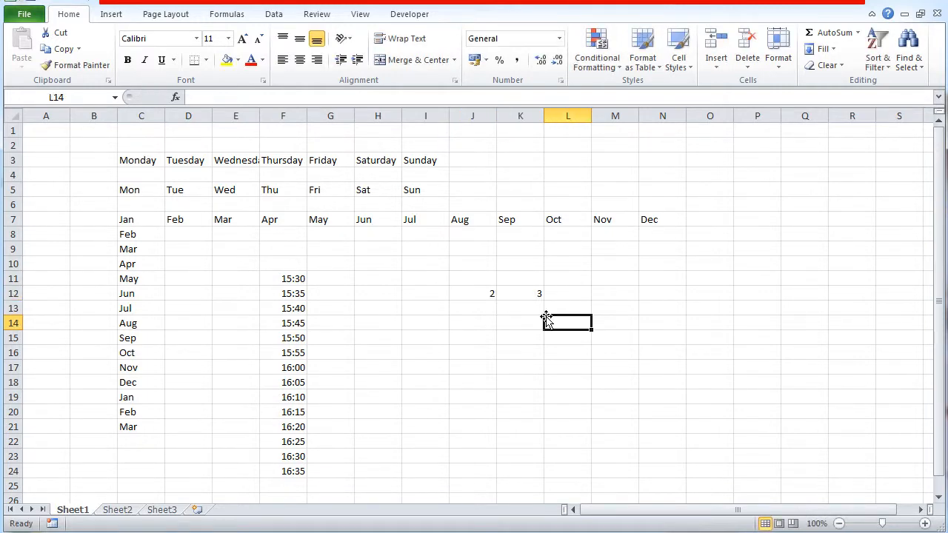
# - Add the formula =SUM(J12:K12) in cell L12
pyautogui.click(572, 291)
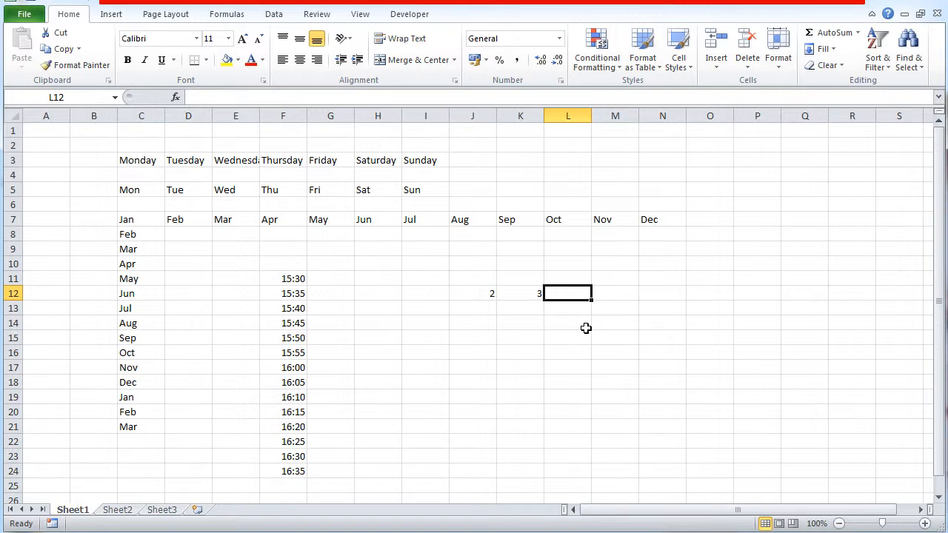
pyautogui.write('=SUM(')
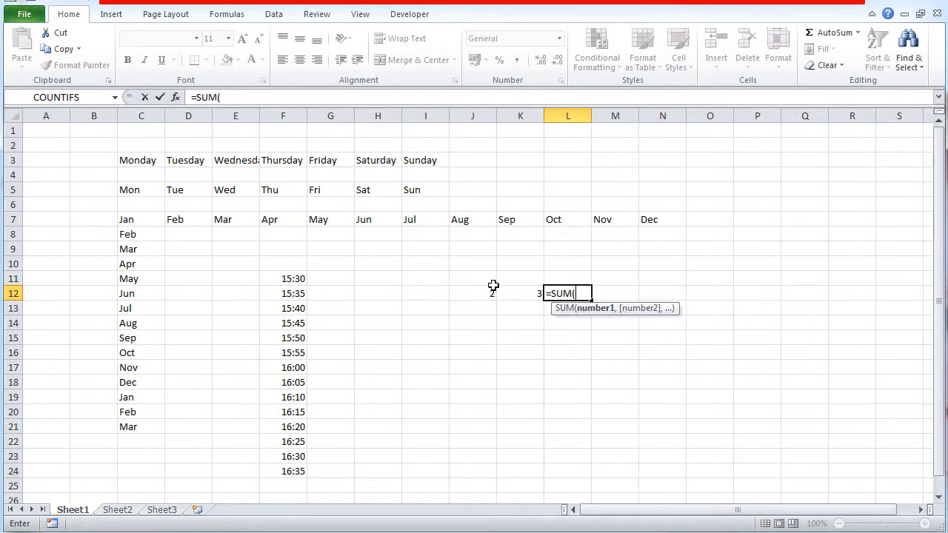
pyautogui.moveTo(492, 290); pyautogui.dragTo(532, 292)
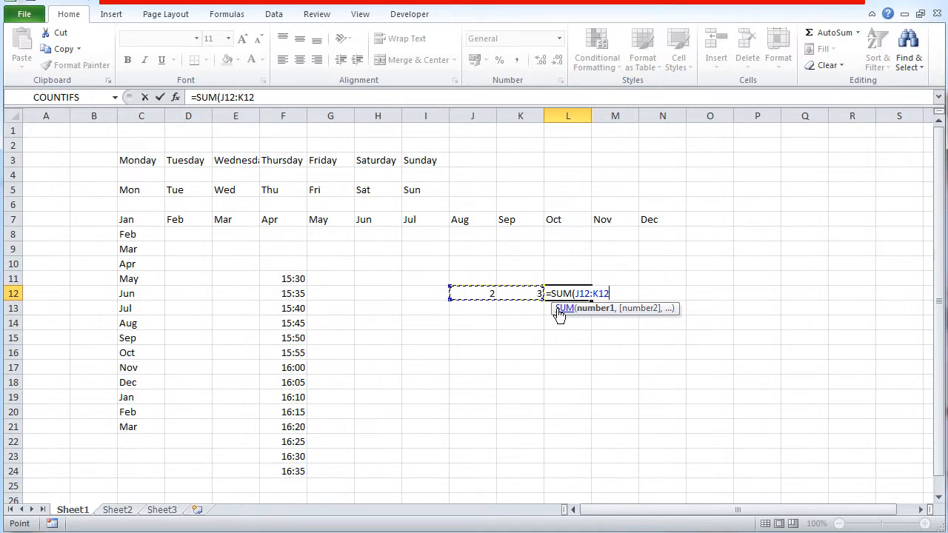
pyautogui.write(')')
pyautogui.press('Return')
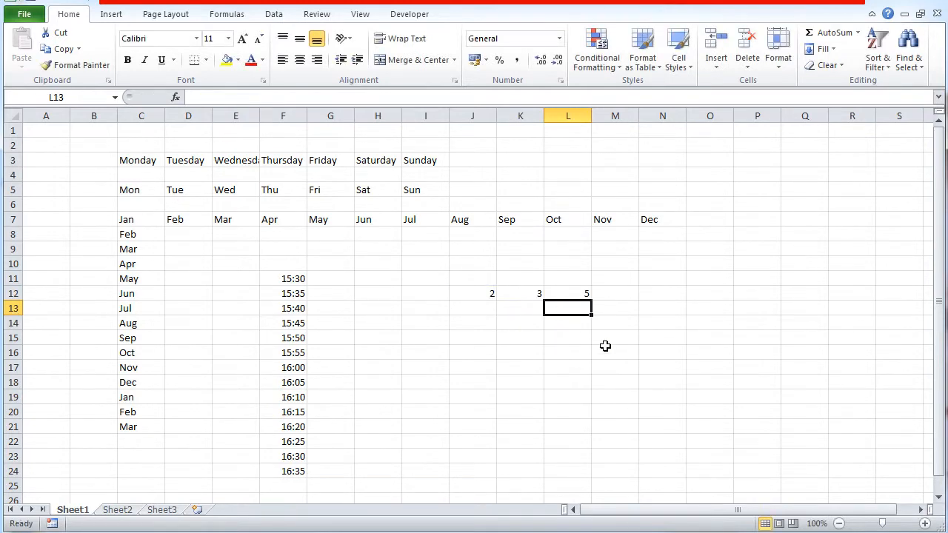
# - Examine the start and end cell references in the SUM formula of cell L12
pyautogui.click(578, 290)
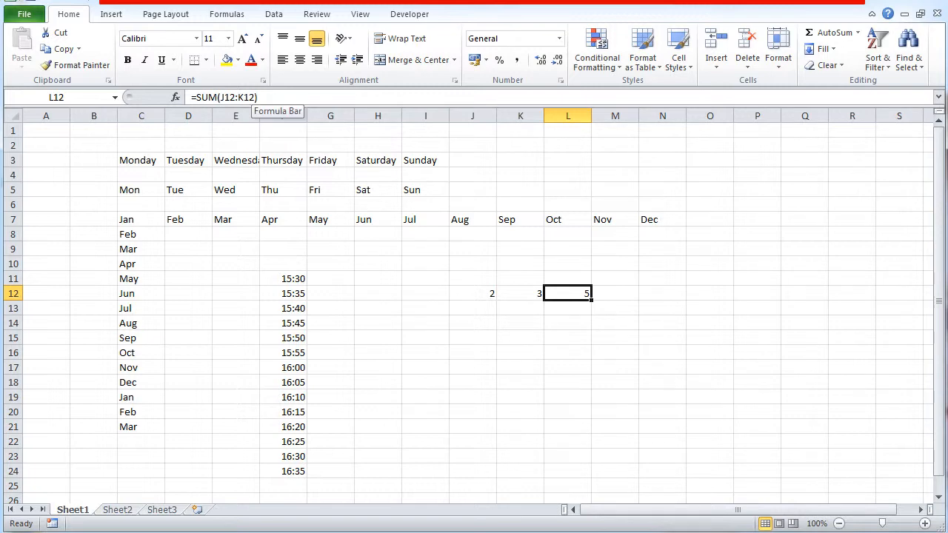
pyautogui.moveTo(220, 97)
pyautogui.mouseDown()
pyautogui.moveTo(255, 97)
pyautogui.moveTo(196, 97)
pyautogui.moveTo(235, 97)
pyautogui.mouseUp()
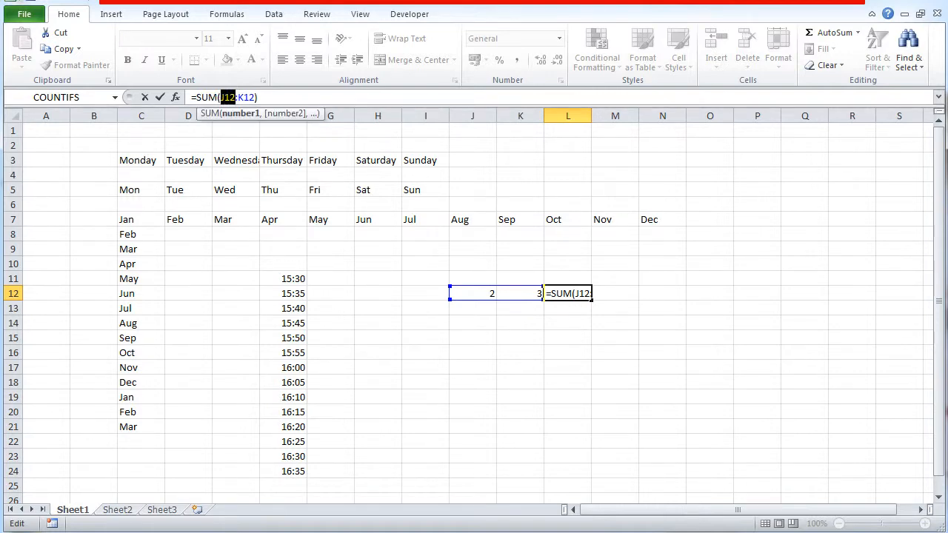
pyautogui.moveTo(238, 97); pyautogui.dragTo(249, 97)
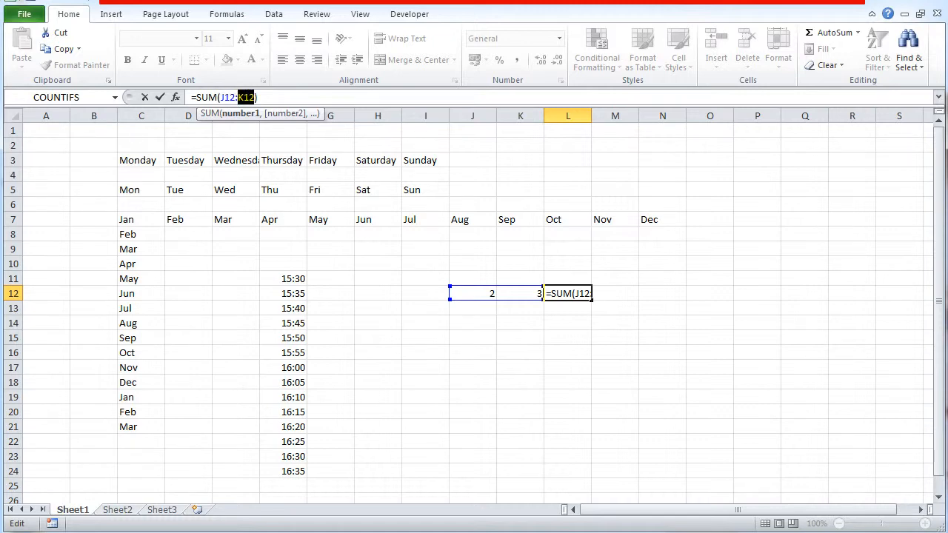
pyautogui.click(256, 97)
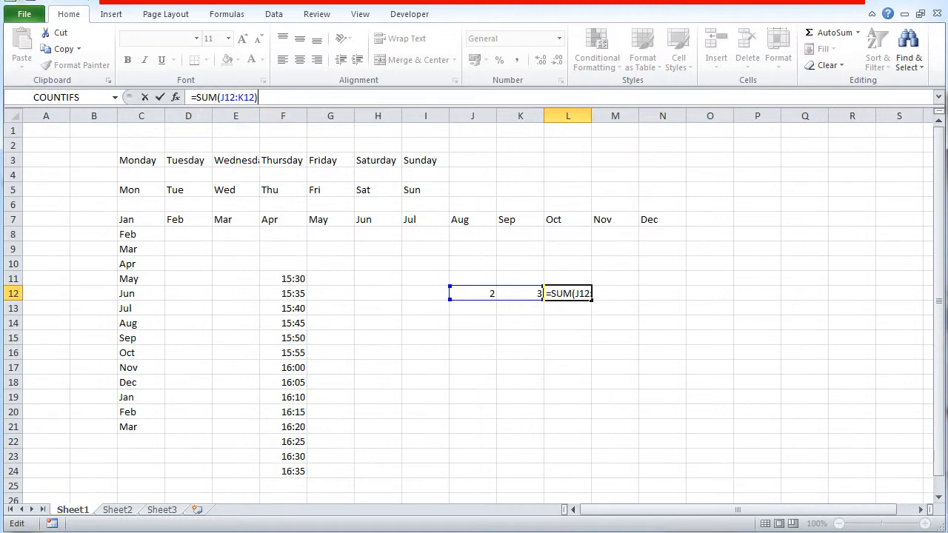
pyautogui.press('Return')
# - Enter 5 in both cells J13 and K13
pyautogui.click(474, 306)
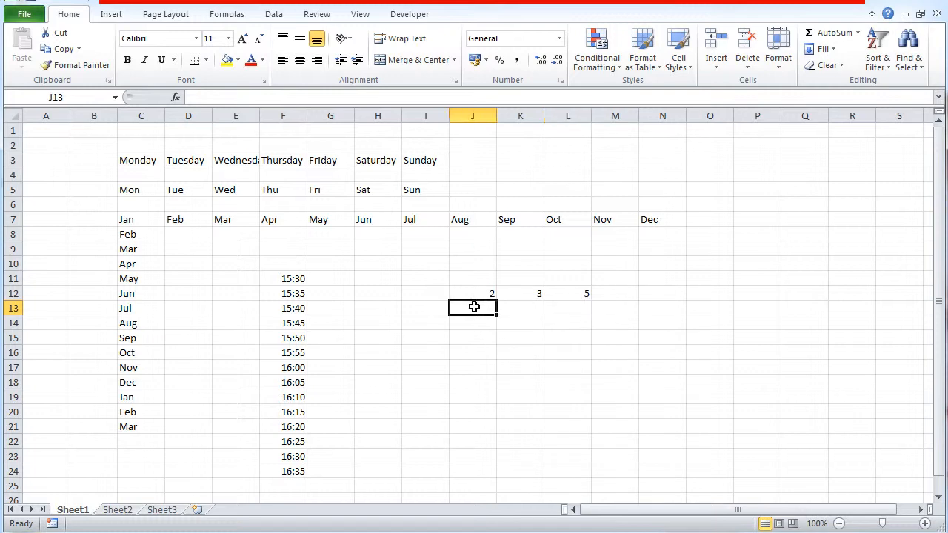
pyautogui.write('5')
pyautogui.click(513, 309)
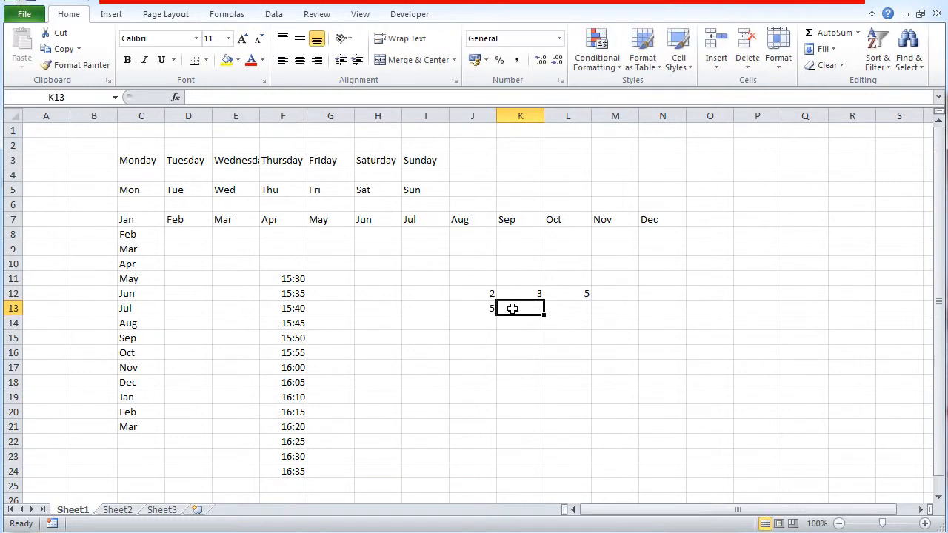
pyautogui.write('5')
pyautogui.press('Return')
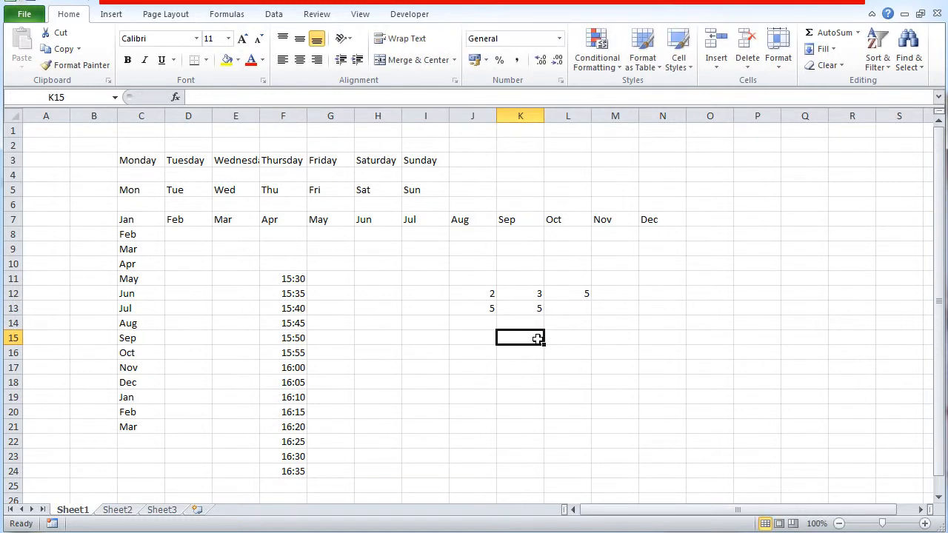
# - Compare the row numbers in cell L12's SUM formula with worksheet rows 12 and 13
pyautogui.click(565, 310)
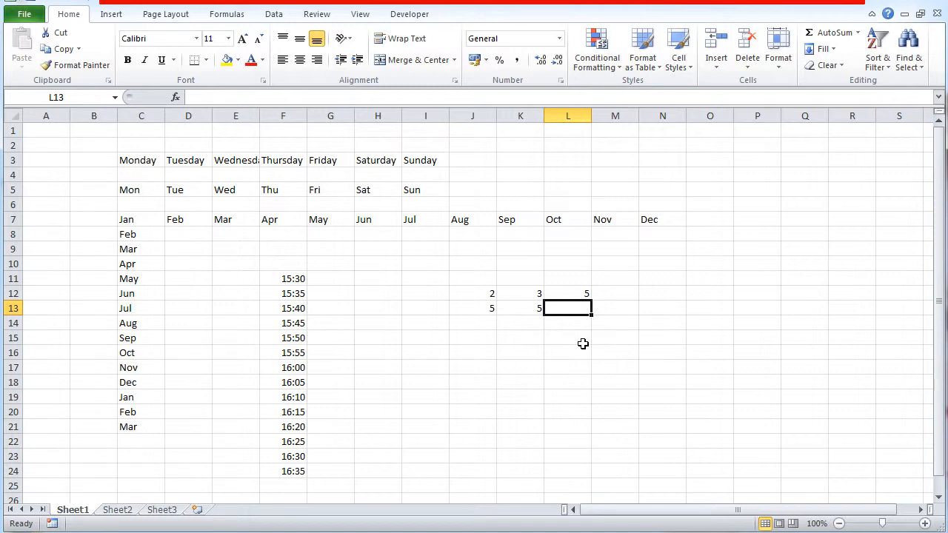
pyautogui.click(569, 295)
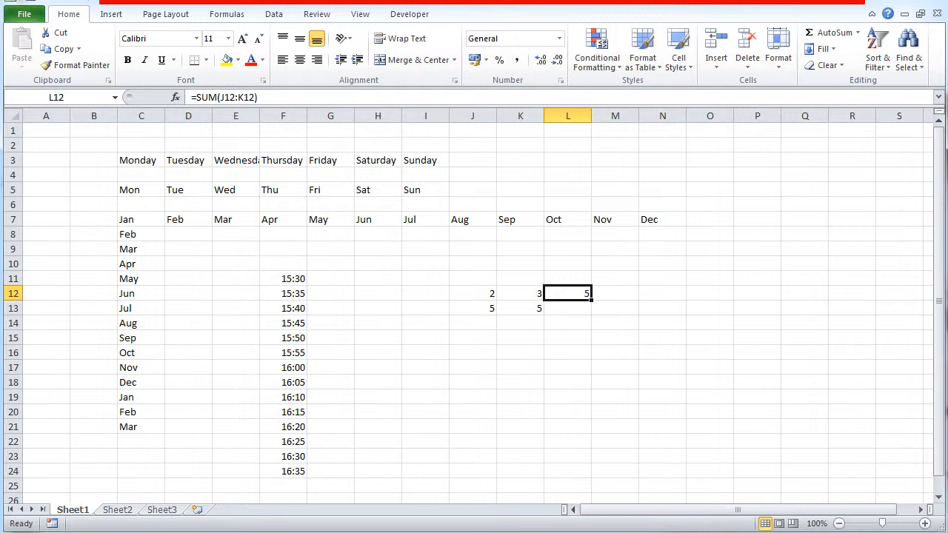
pyautogui.moveTo(218, 98); pyautogui.dragTo(236, 98)
pyautogui.doubleClick(245, 98)
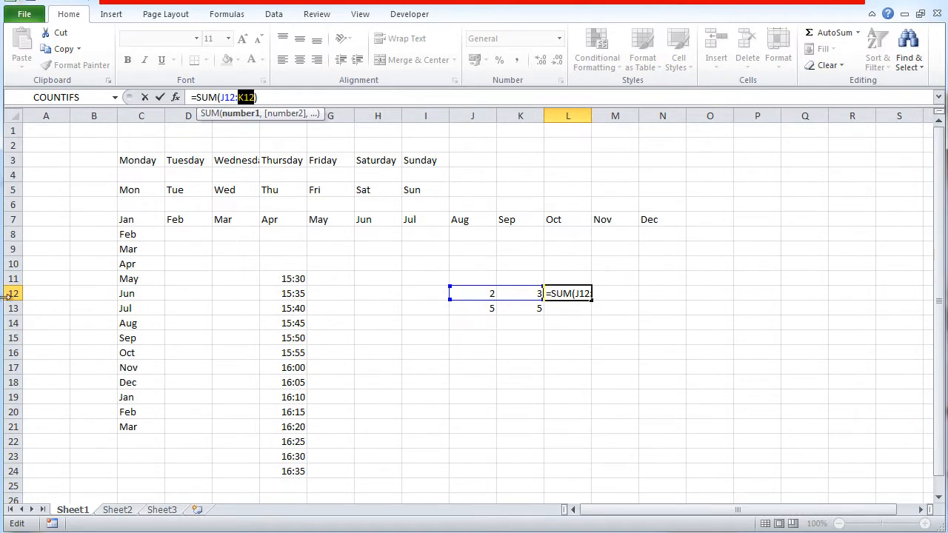
pyautogui.hotkey('ctrl', 'Return')
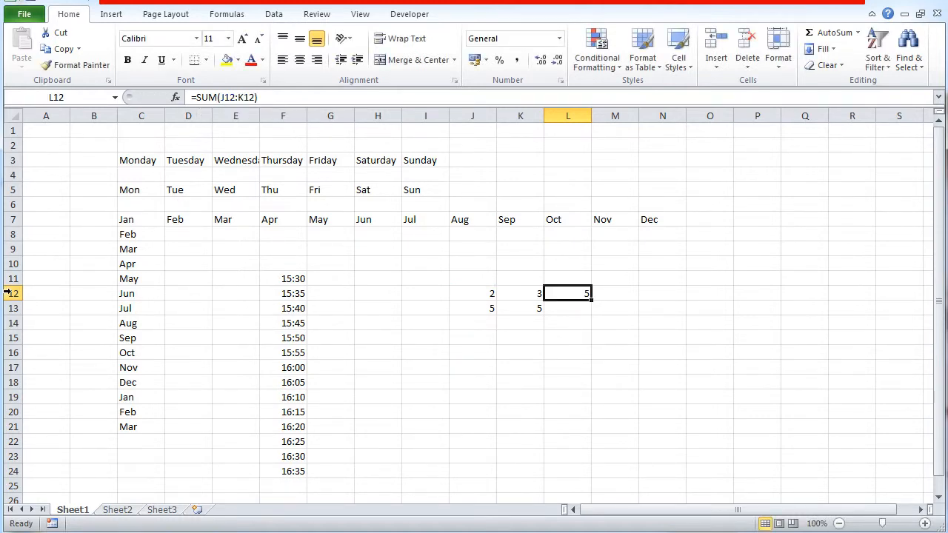
pyautogui.click(9, 293)
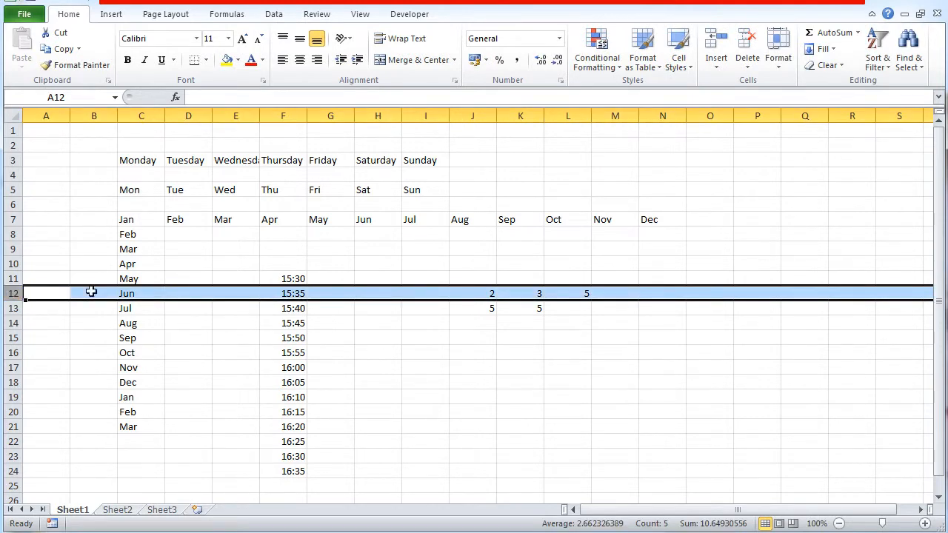
pyautogui.click(559, 294)
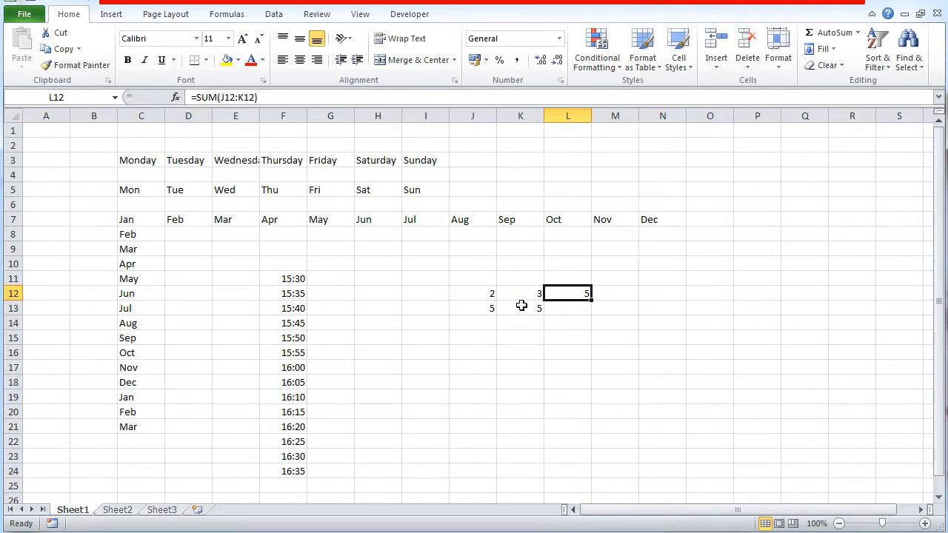
pyautogui.click(10, 310)
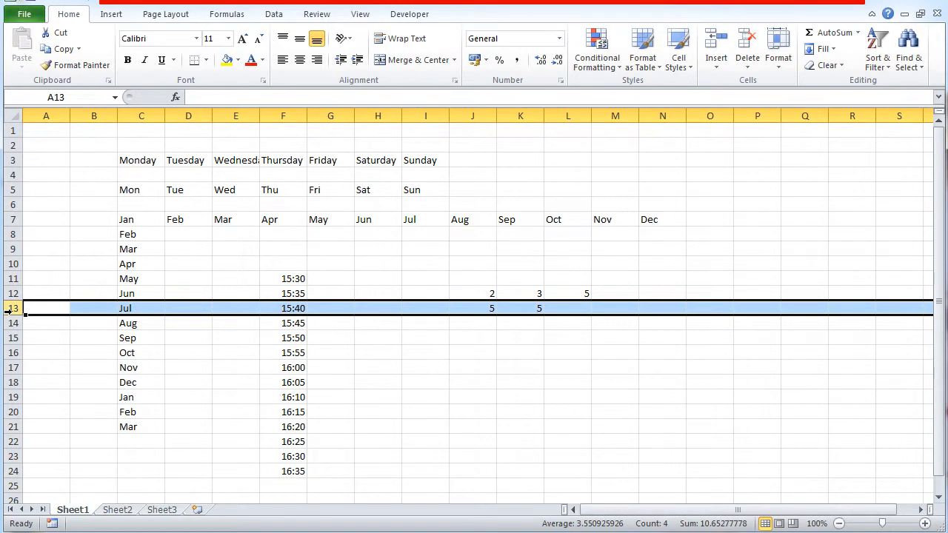
pyautogui.click(567, 296)
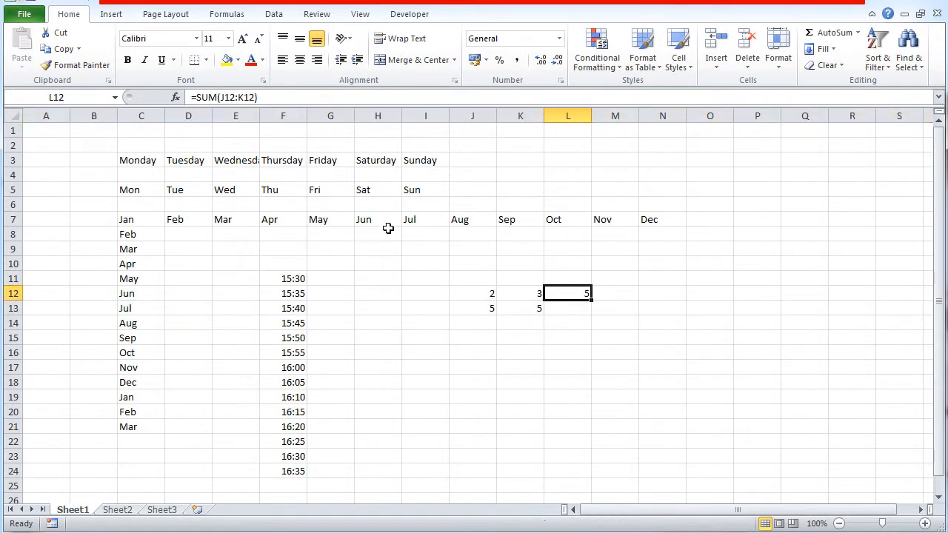
# - Compare the column letters in cell L12's SUM formula with worksheet columns J and K
pyautogui.click(218, 97)
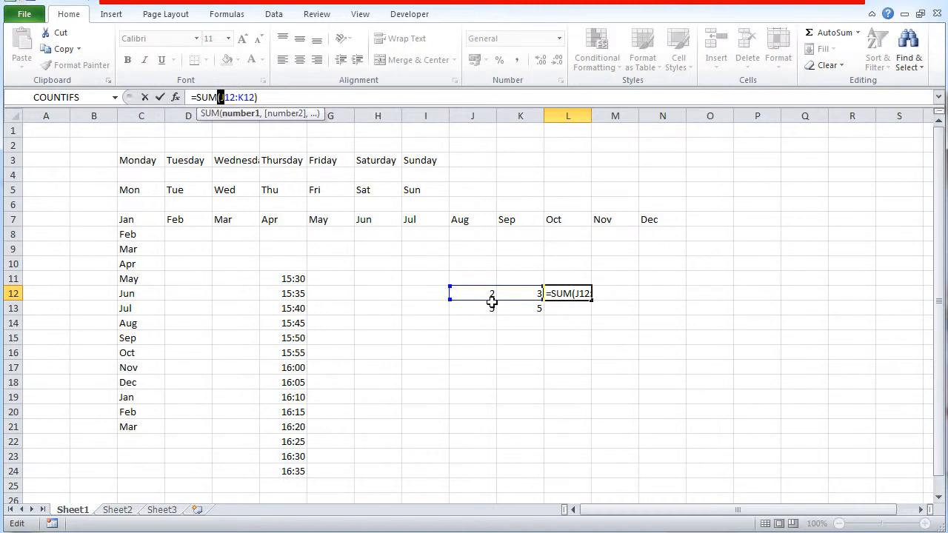
pyautogui.hotkey('ctrl', 'Return')
pyautogui.click(475, 116)
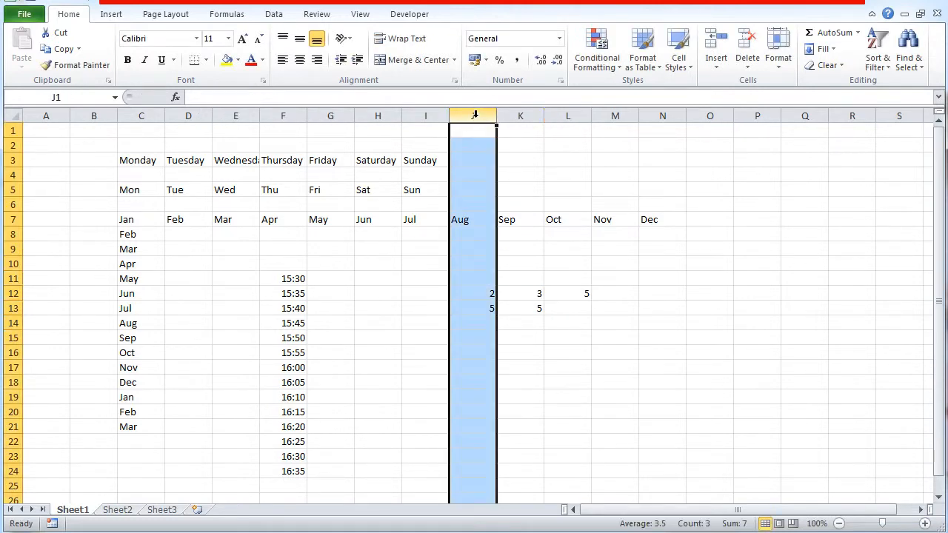
pyautogui.click(530, 115)
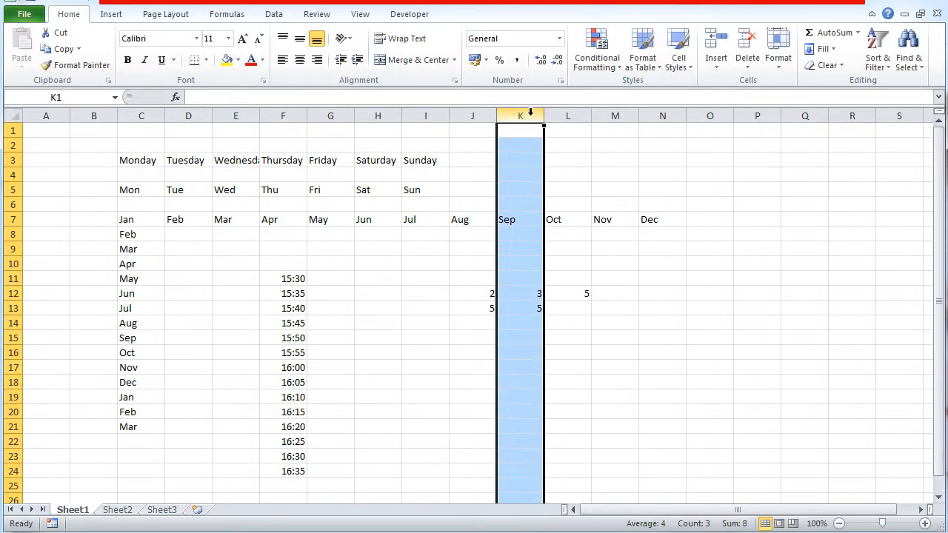
pyautogui.click(581, 290)
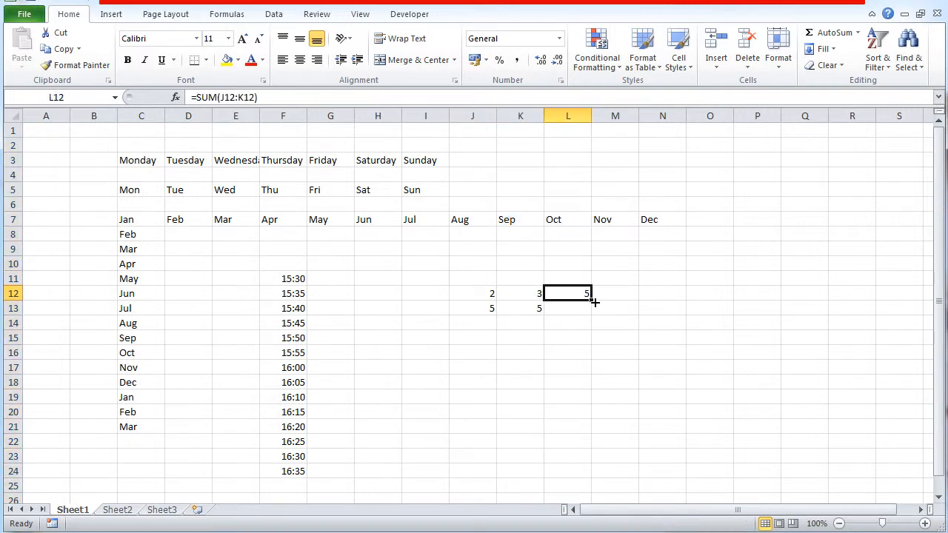
# - Examine the row number in both the start and end references of cell L12's SUM formula
pyautogui.click(222, 97)
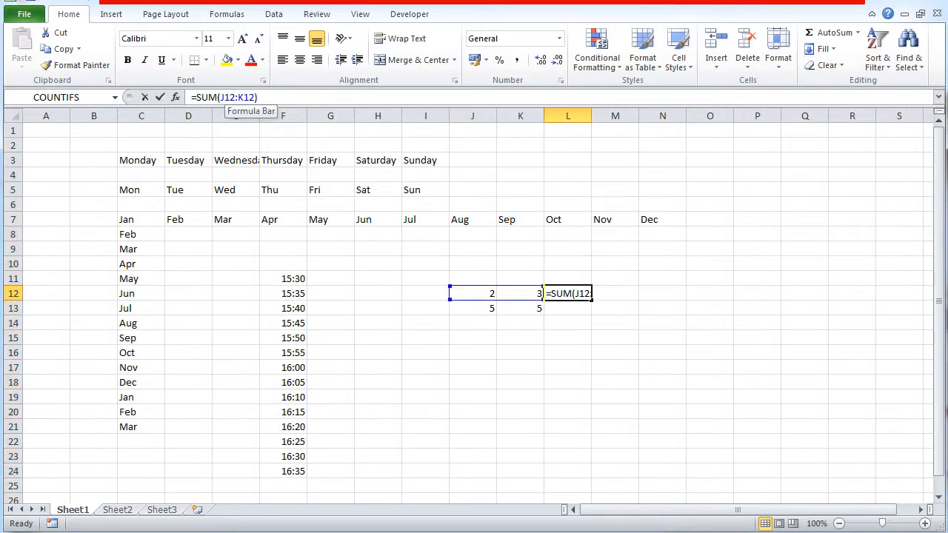
pyautogui.moveTo(232, 97); pyautogui.dragTo(225, 97)
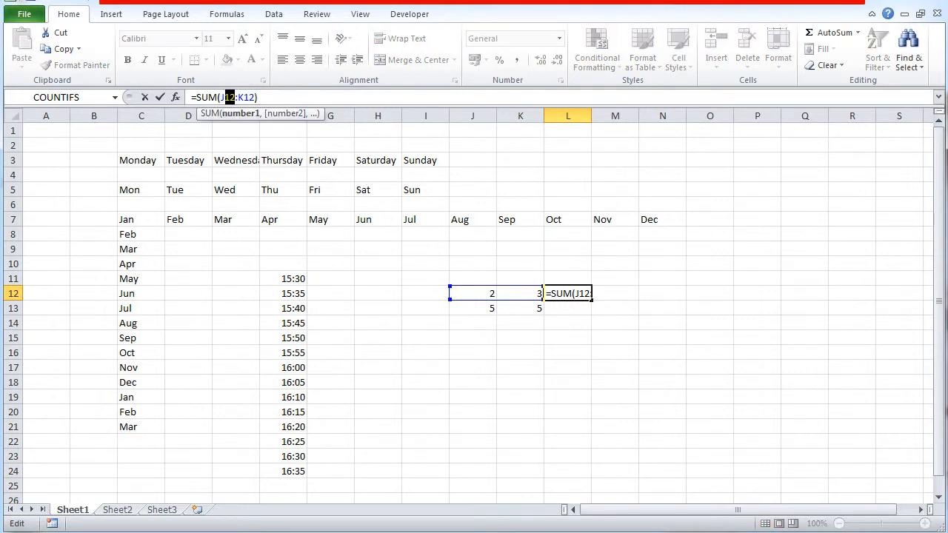
pyautogui.moveTo(256, 97); pyautogui.dragTo(243, 97)
pyautogui.hotkey('ctrl', 'Return')
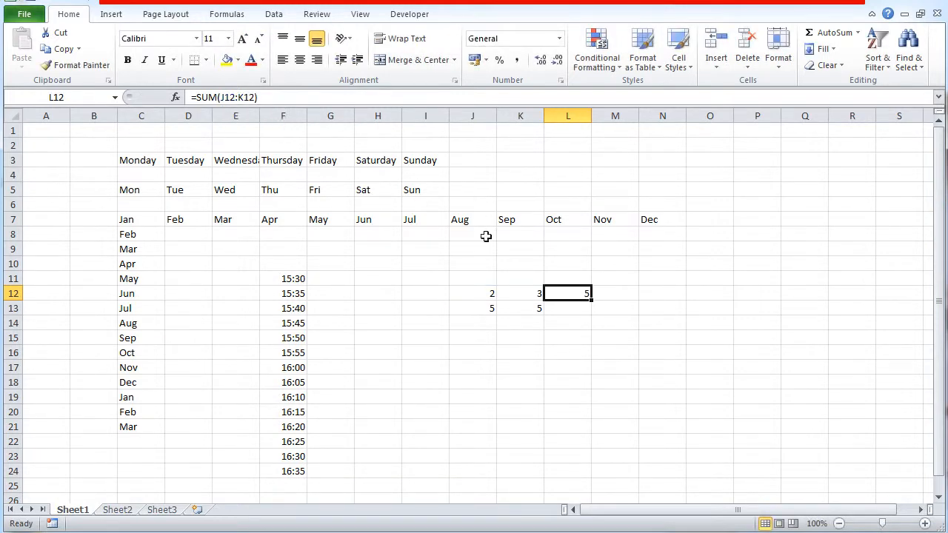
# - Fill the SUM formula from cell L12 down to L13 and check the formula in both cells
pyautogui.moveTo(593, 301); pyautogui.dragTo(593, 317)
pyautogui.click(559, 291)
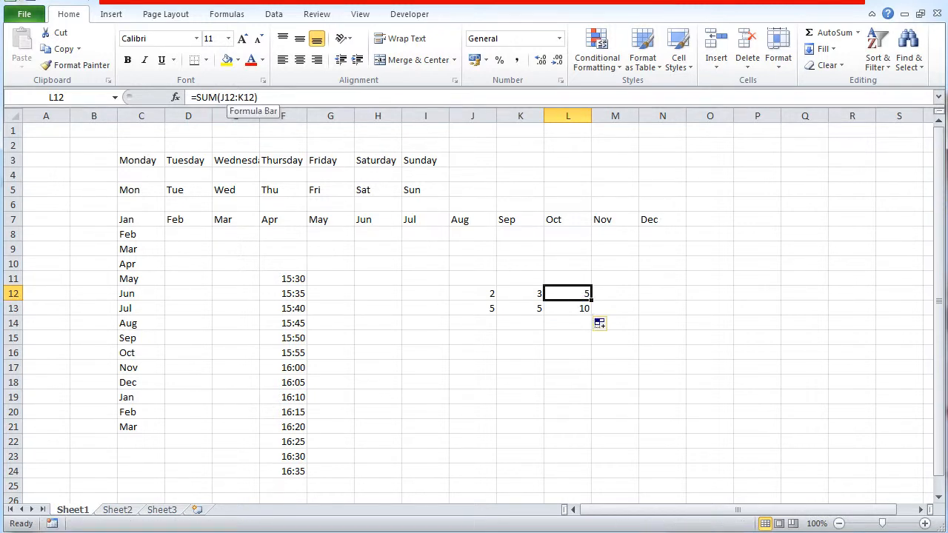
pyautogui.click(559, 308)
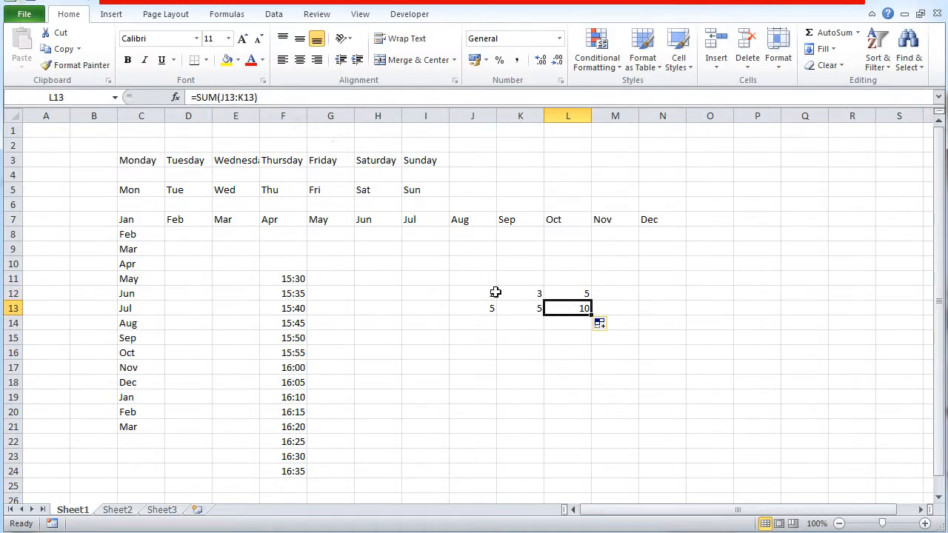
# - Enter 4 in cells J14 and J15, 56 in K14 and 5 in K15
pyautogui.click(485, 323)
pyautogui.write('4')
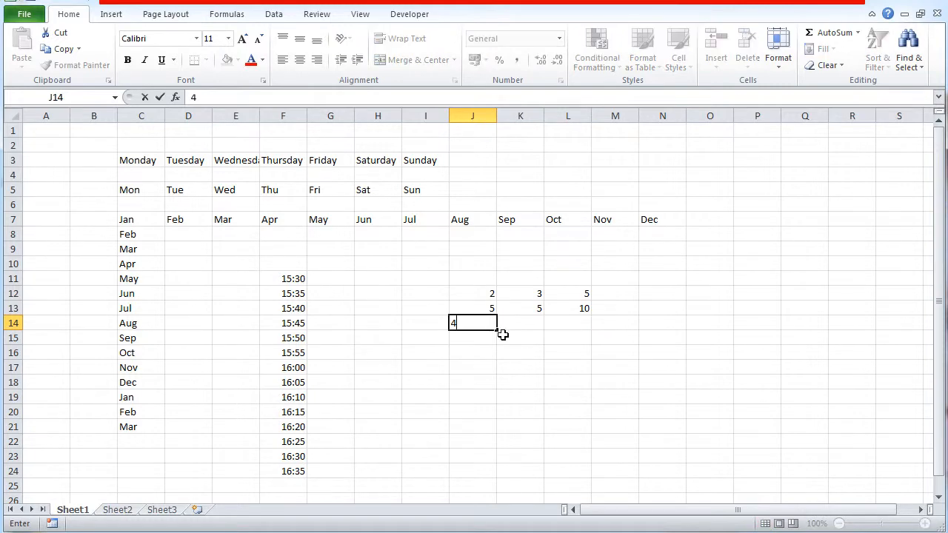
pyautogui.press('Return')
pyautogui.write('4')
pyautogui.click(516, 337)
pyautogui.write('5')
pyautogui.click(520, 323)
pyautogui.write('56')
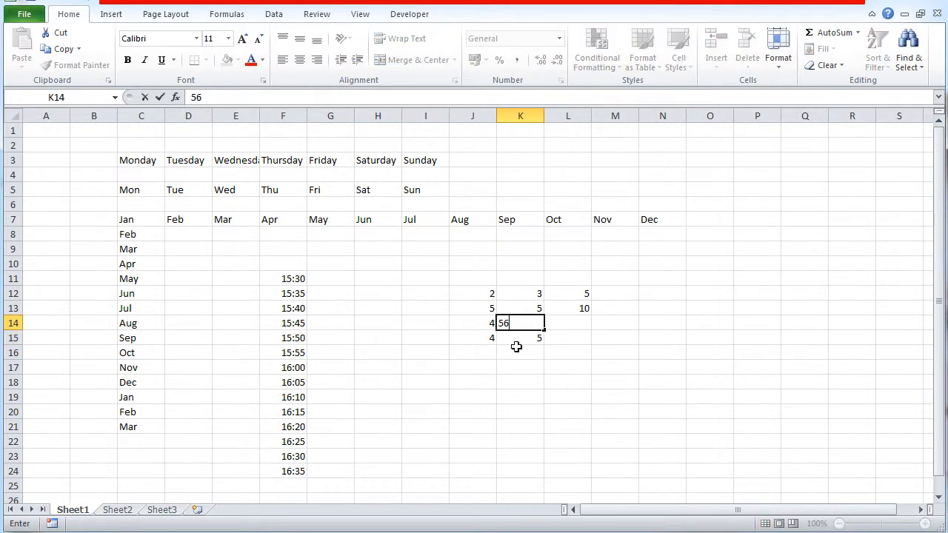
# - Enter 5 in cells J16 and J17 and 6 in cells K16 and K17
pyautogui.click(511, 349)
pyautogui.write('6')
pyautogui.click(489, 353)
pyautogui.write('5')
pyautogui.click(486, 363)
pyautogui.write('5')
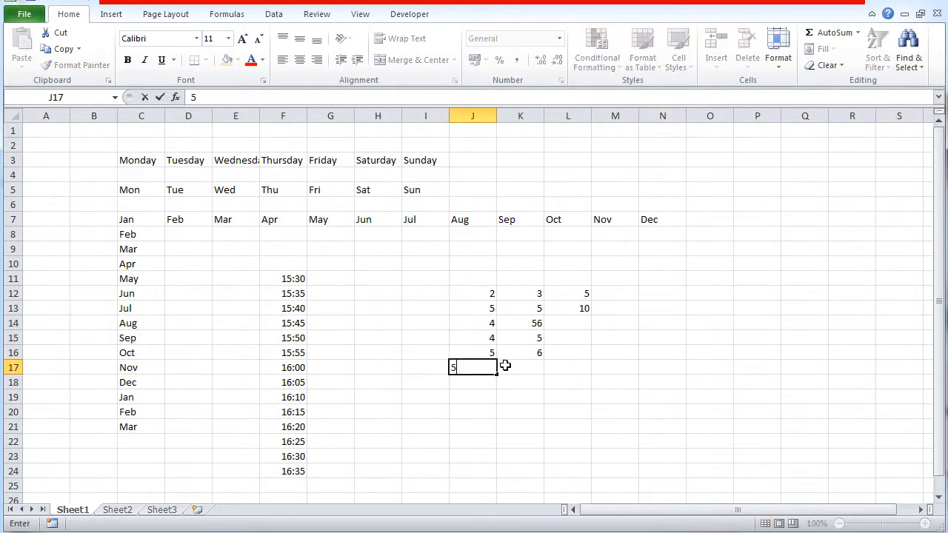
pyautogui.click(511, 370)
pyautogui.write('6')
# - Enter 67 in cell J18 and 7 in cell K18
pyautogui.click(510, 383)
pyautogui.click(476, 383)
pyautogui.write('6')
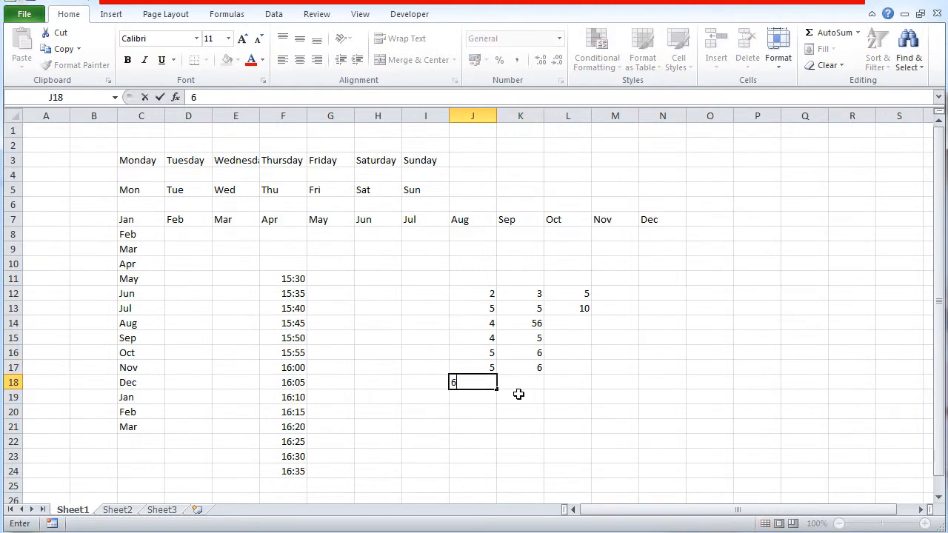
pyautogui.write('7')
pyautogui.click(523, 383)
pyautogui.write('7')
pyautogui.click(523, 411)
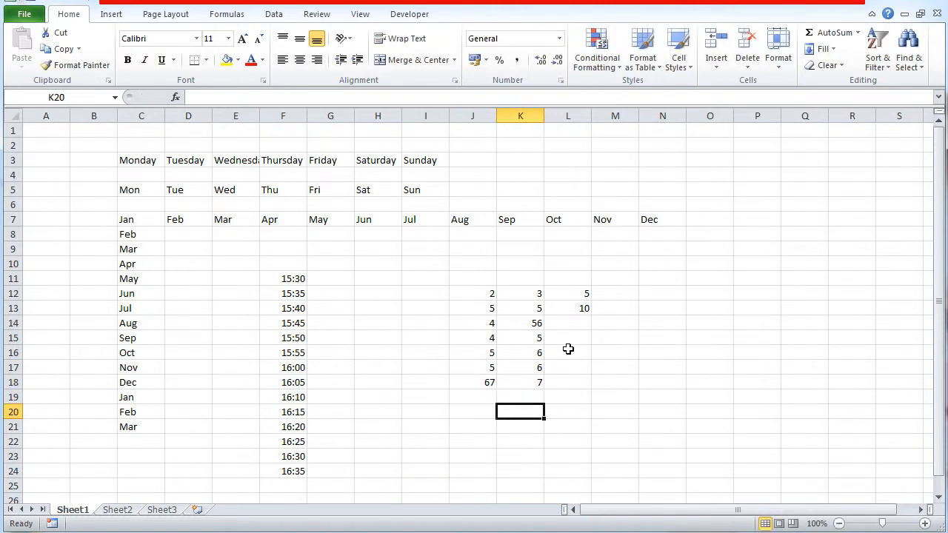
# - Fill the SUM formula from cell L12 down through L18
pyautogui.click(581, 290)
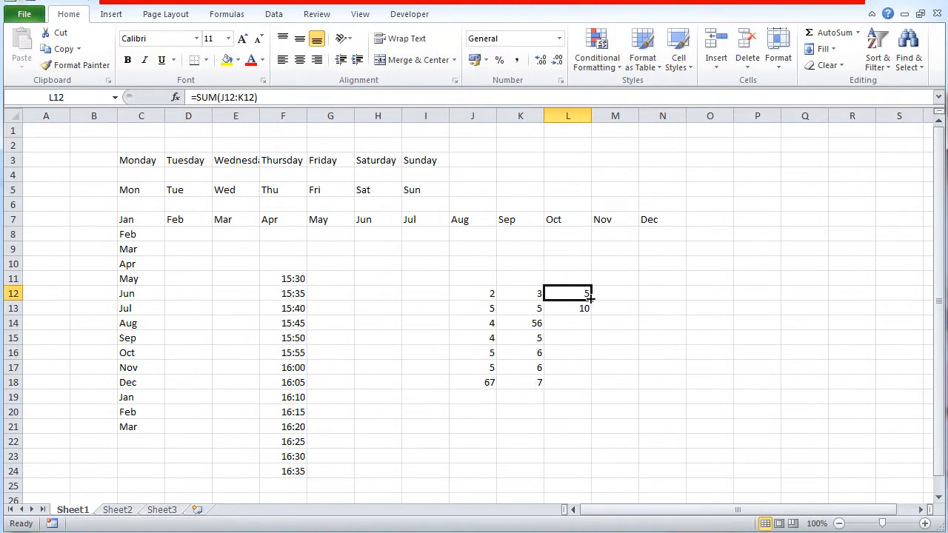
pyautogui.moveTo(589, 301); pyautogui.dragTo(587, 394)
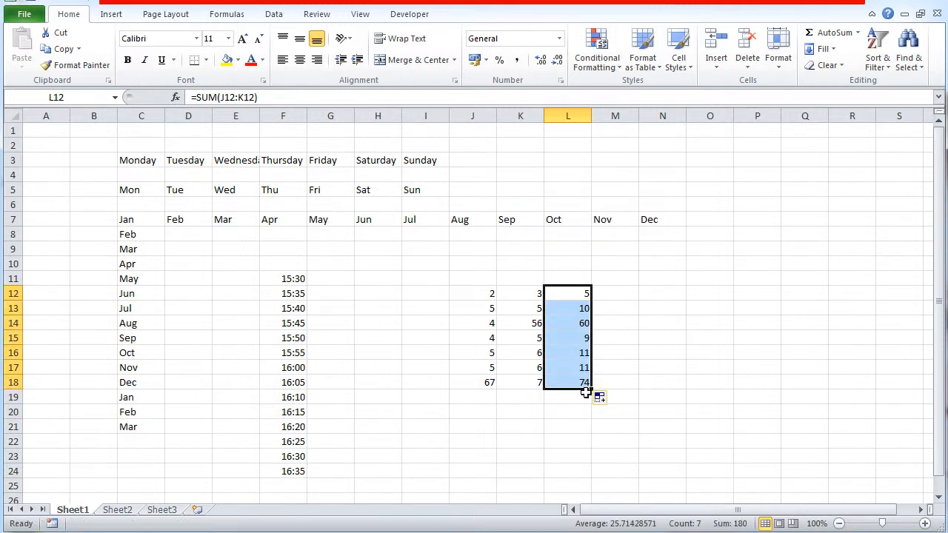
pyautogui.click(649, 384)
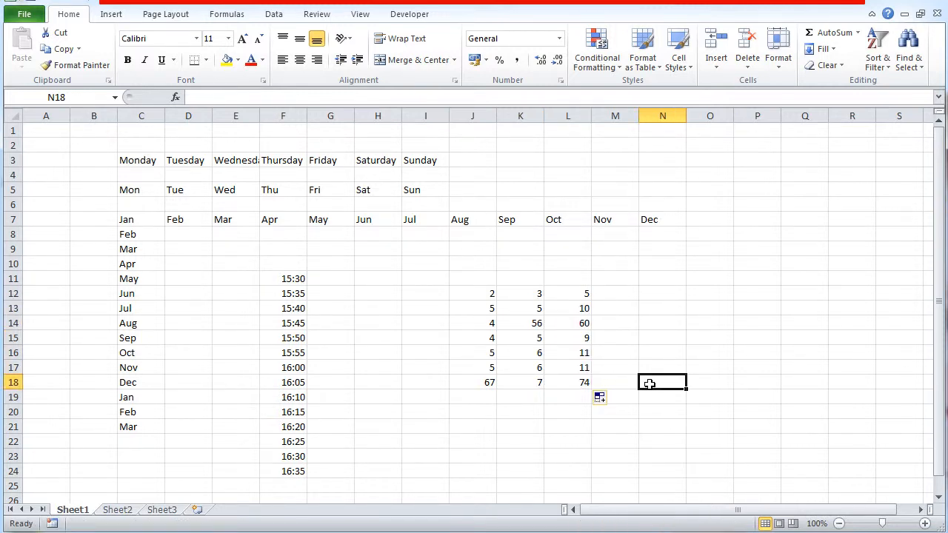
# - Check the filled SUM formulas in cells L18, L17 and L16 against their worksheet rows
pyautogui.click(570, 383)
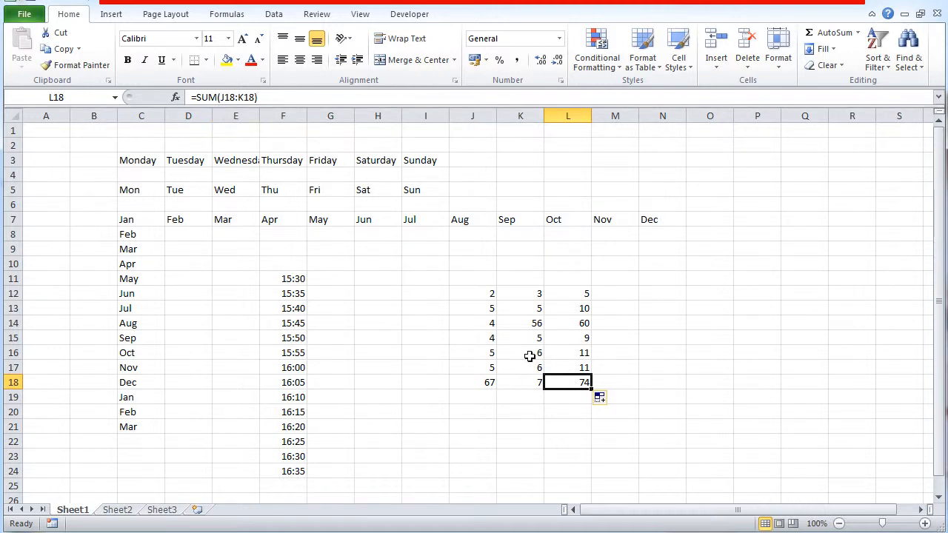
pyautogui.click(575, 366)
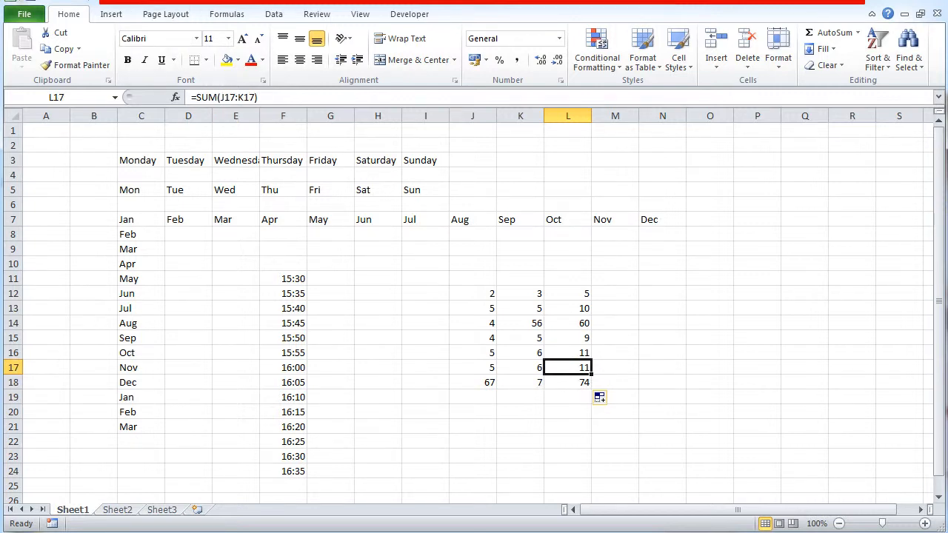
pyautogui.click(13, 368)
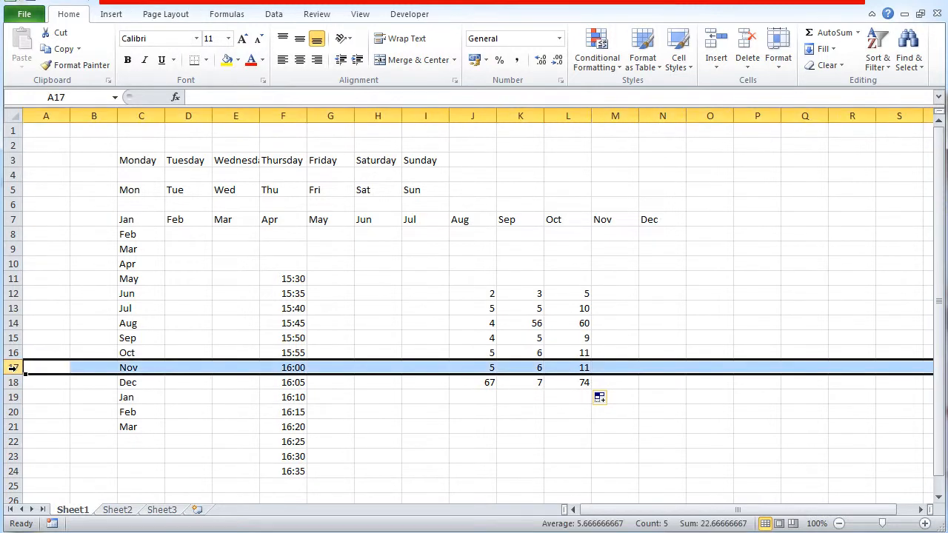
pyautogui.click(575, 353)
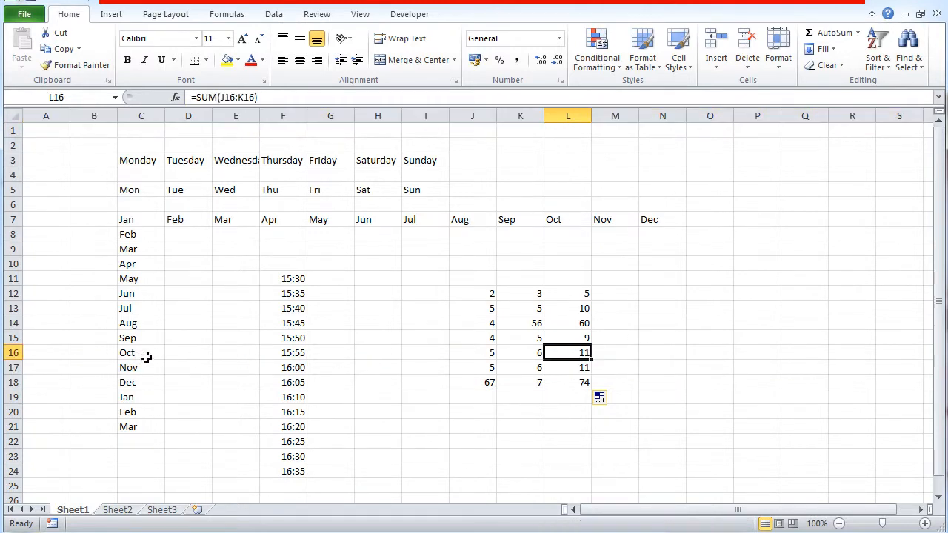
pyautogui.click(10, 353)
pyautogui.click(704, 366)
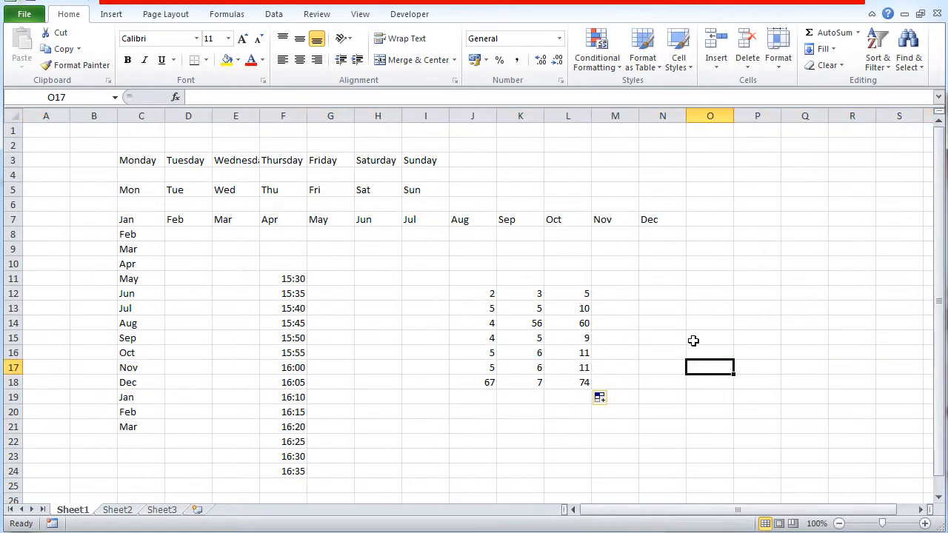
# - Compare the original SUM formula in cell L12 with the filled copy in L13, and review the filled series
pyautogui.click(583, 294)
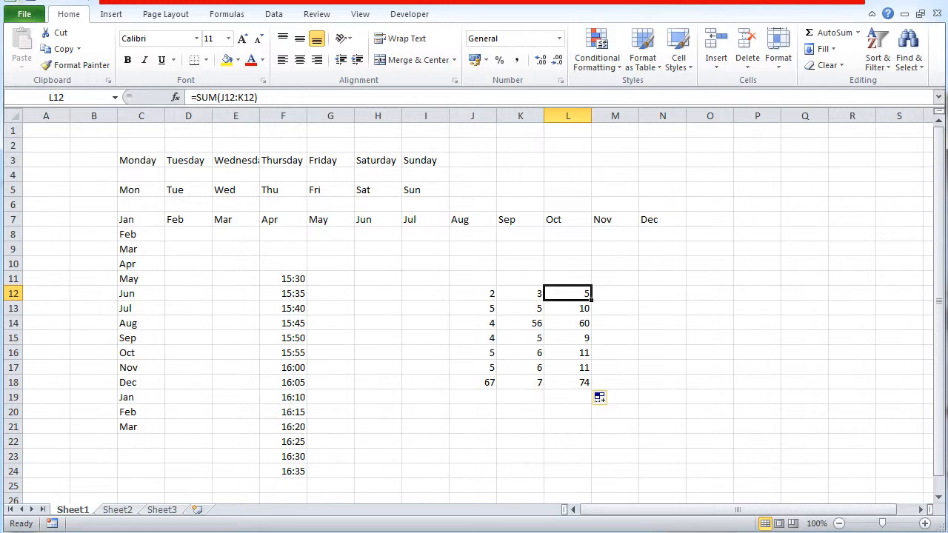
pyautogui.click(574, 309)
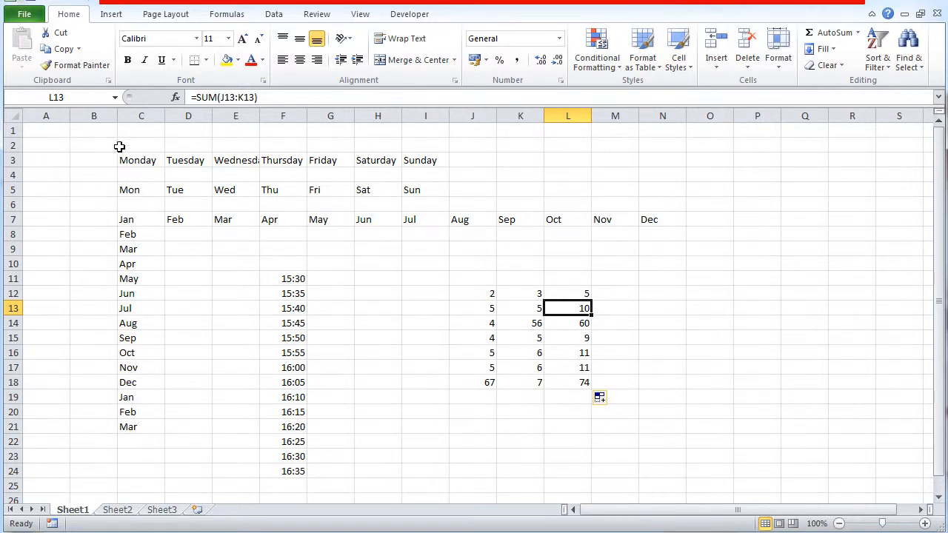
pyautogui.moveTo(112, 146); pyautogui.dragTo(336, 415)
pyautogui.click(501, 263)
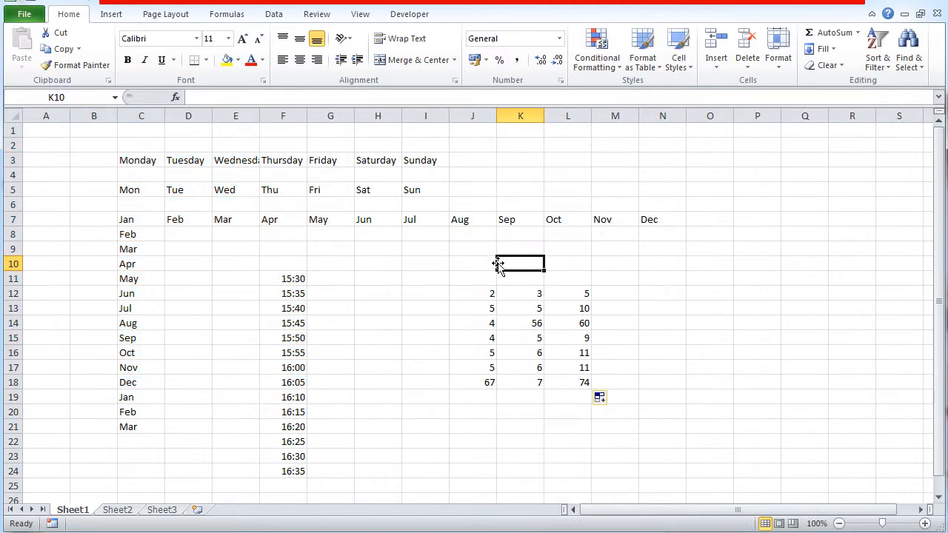
pyautogui.click(577, 299)
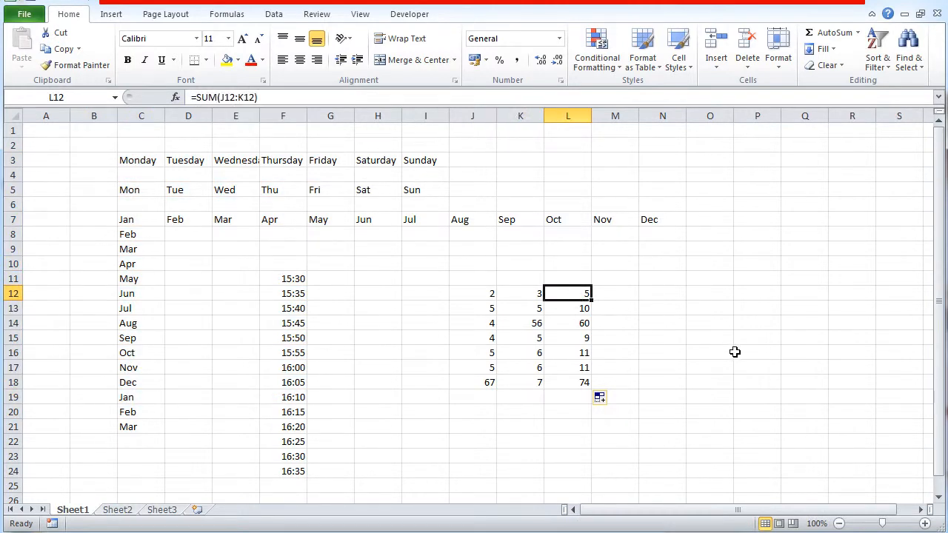